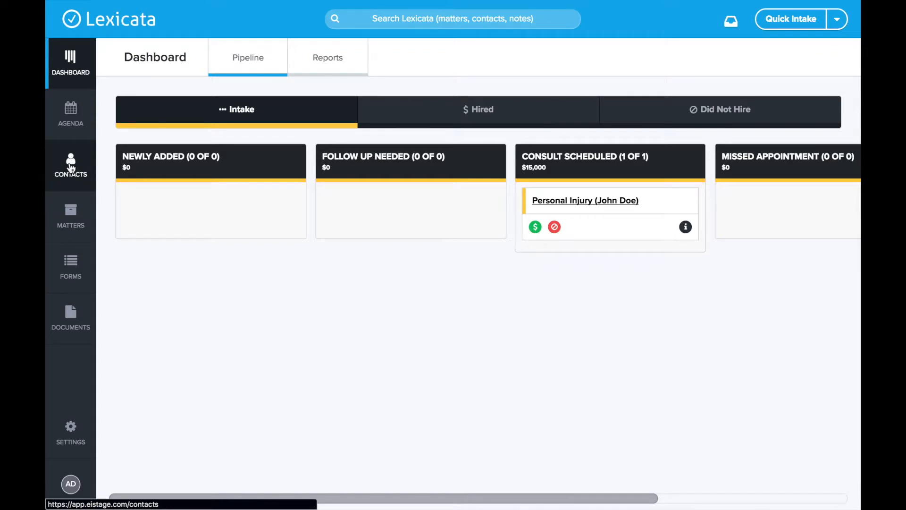
- Go to the Contacts list from the left sidebar
left_click(71, 167)
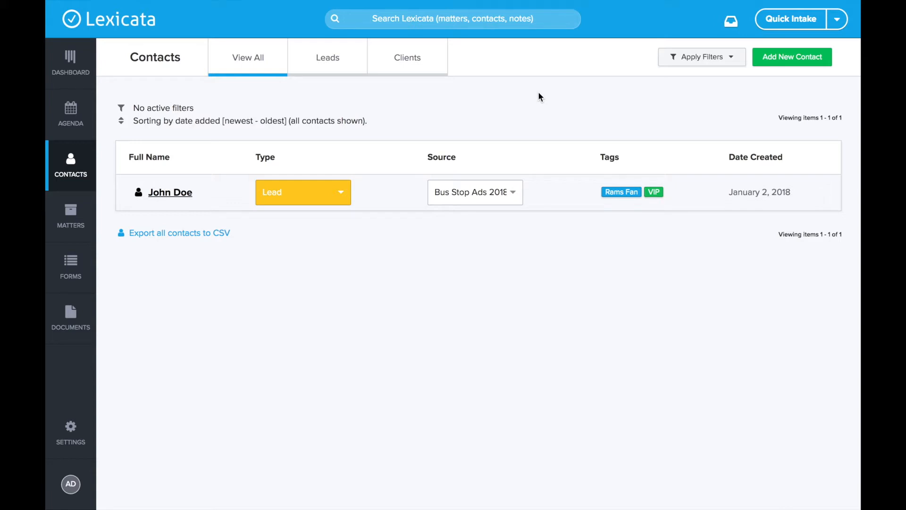
- Open a blank Create New Contact form with Add New Contact
left_click(790, 60)
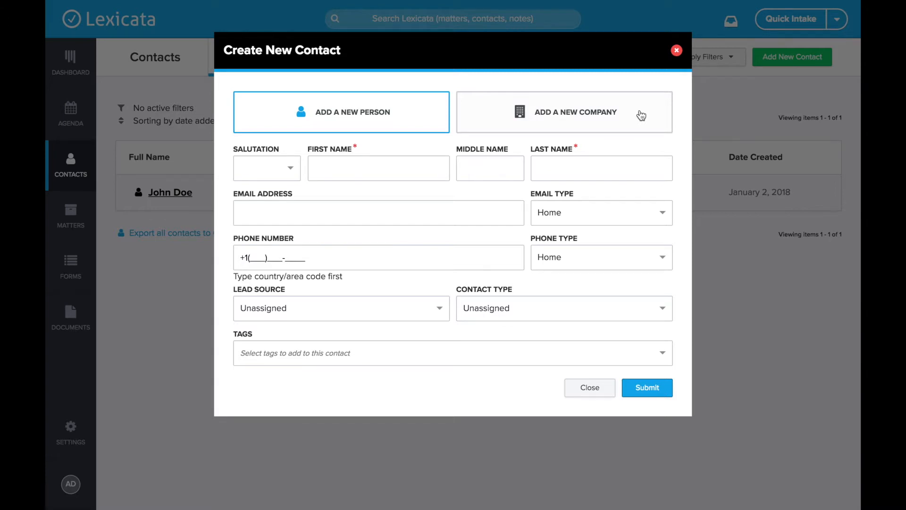
- Enter salutation Mr, the contact's first and last name, email address and phone number
left_click(287, 173)
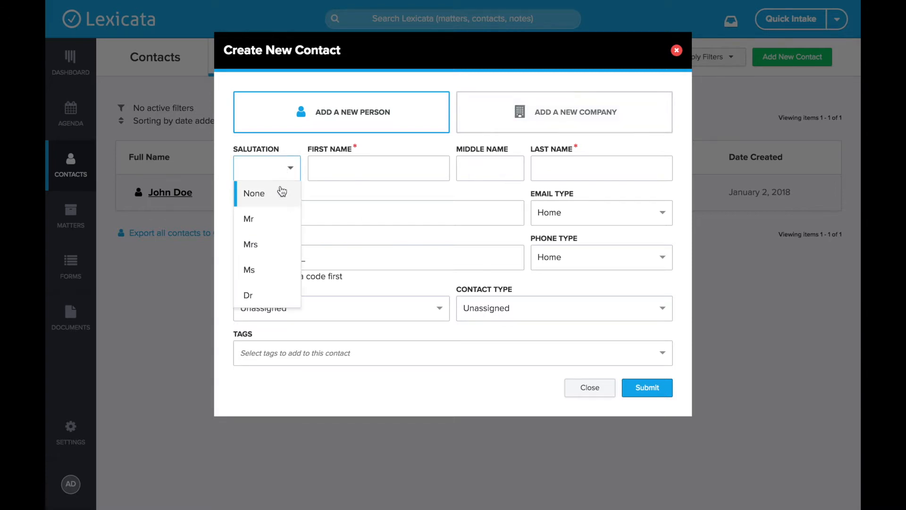
left_click(263, 218)
left_click(350, 175)
key("Tab")
key("Tab")
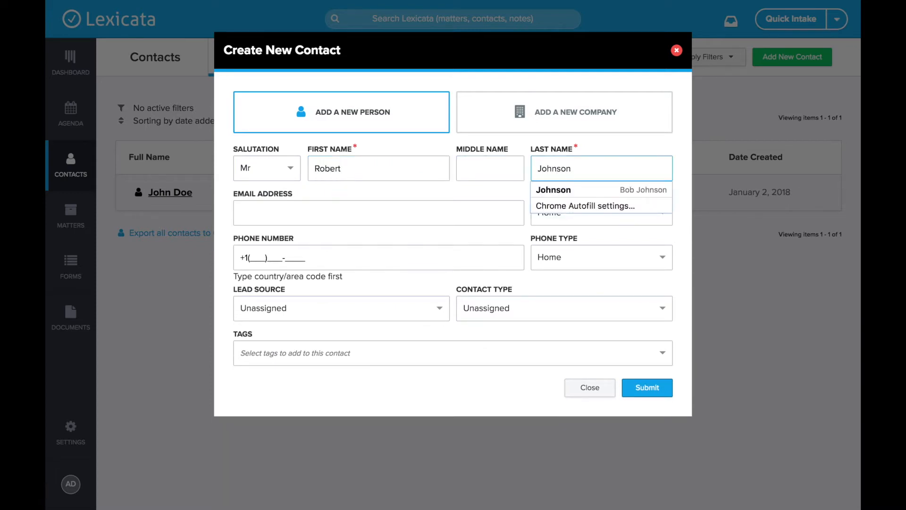
left_click(248, 209)
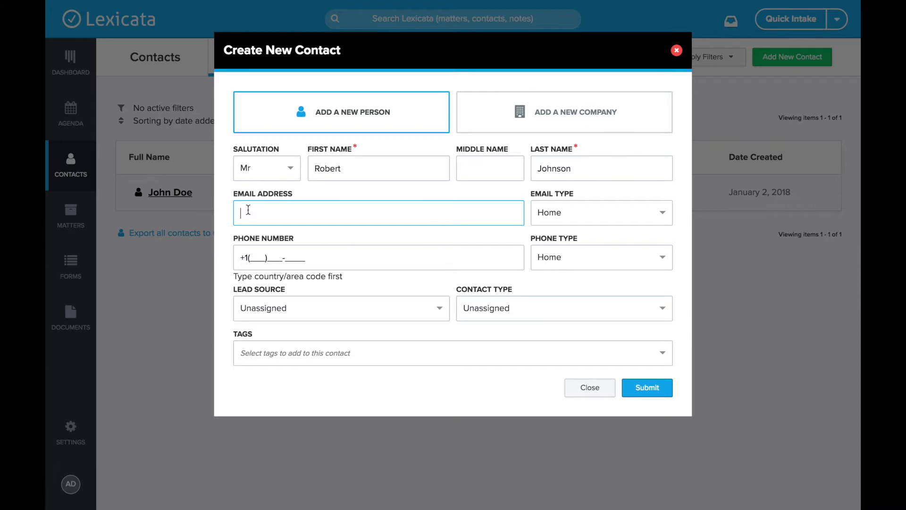
type("rob@example.com")
key("Tab")
key("Tab")
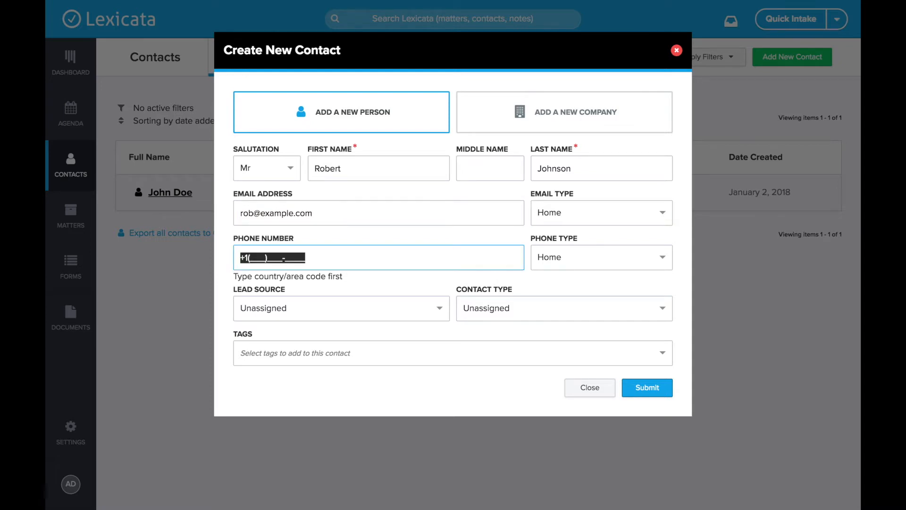
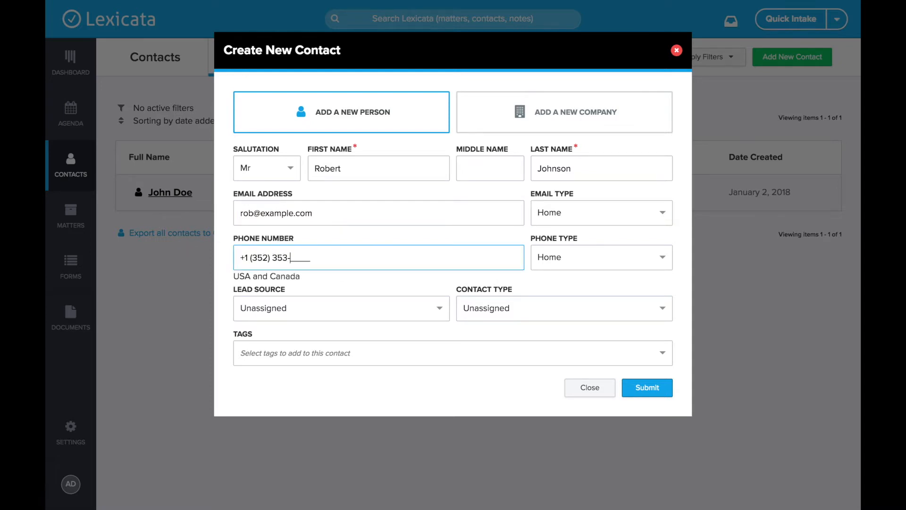
left_click(520, 236)
- Set email and phone types to Work, contact type Attorney, tag Estate Planning, and submit
left_click(576, 216)
left_click(565, 262)
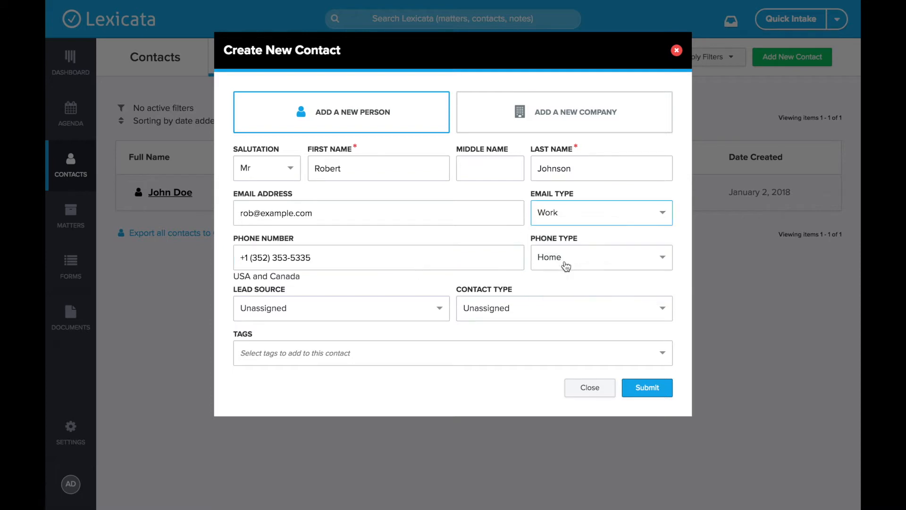
left_click(580, 257)
left_click(567, 315)
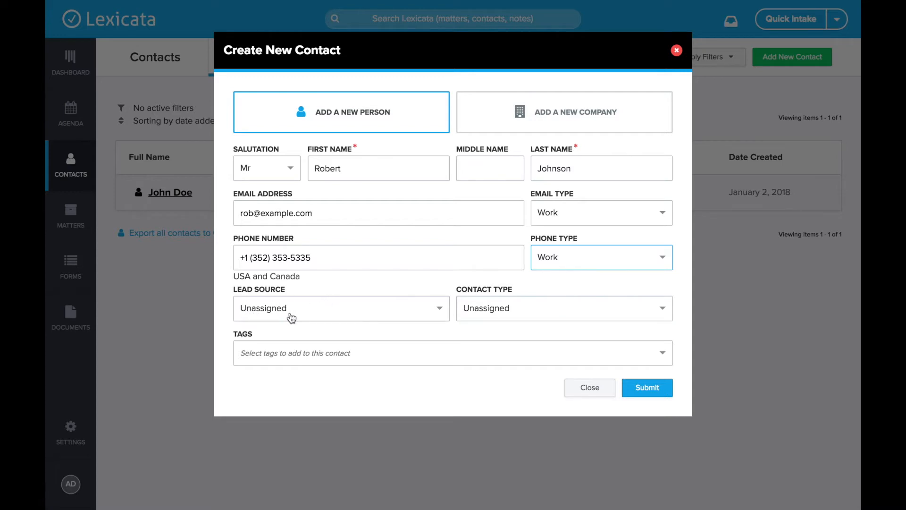
left_click(479, 312)
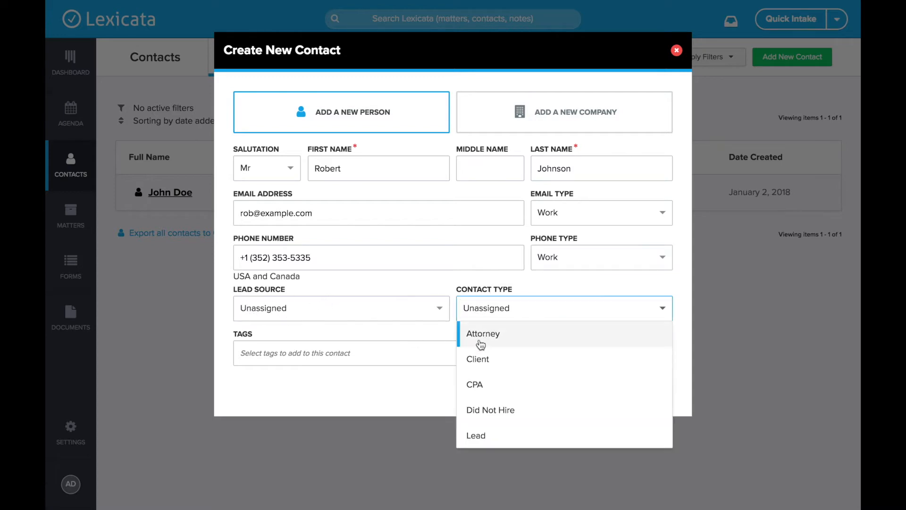
left_click(505, 334)
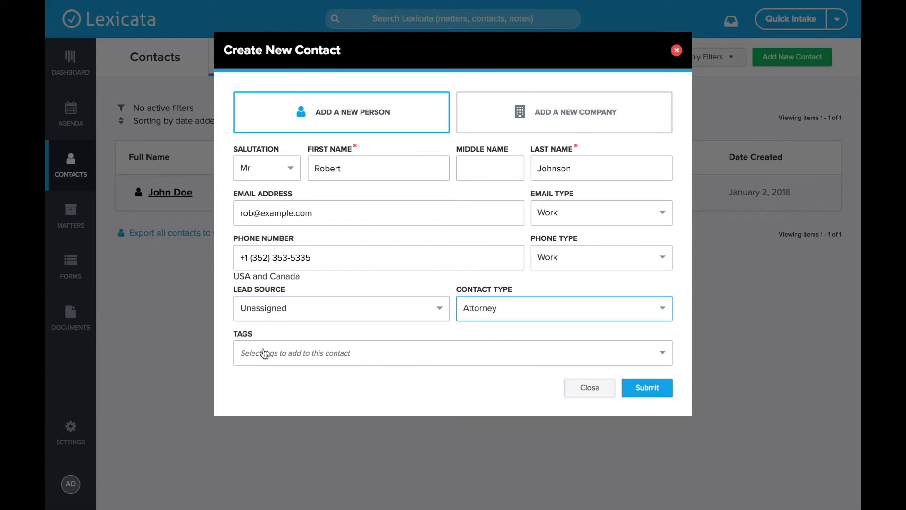
left_click(280, 360)
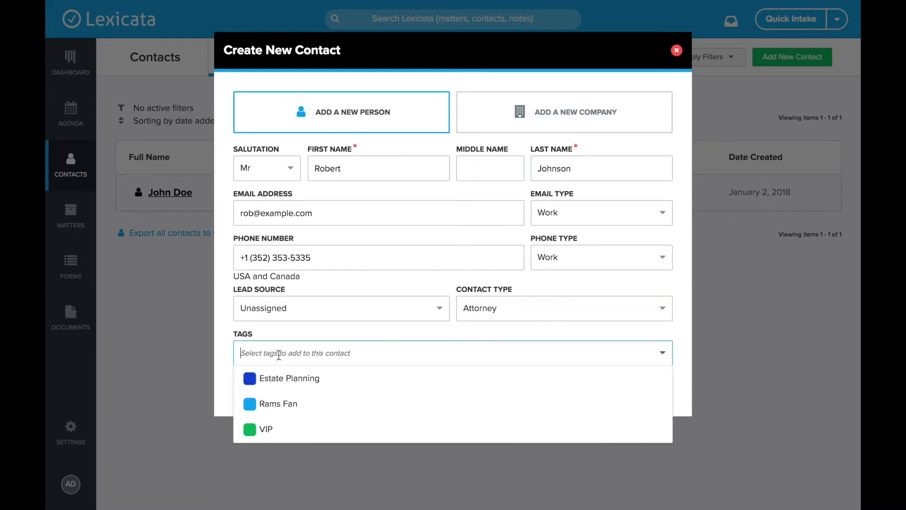
left_click(270, 383)
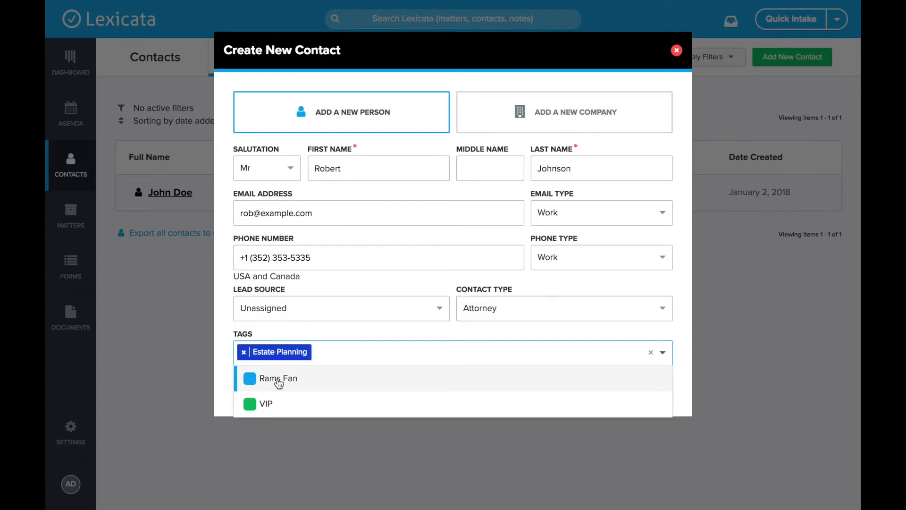
left_click(325, 331)
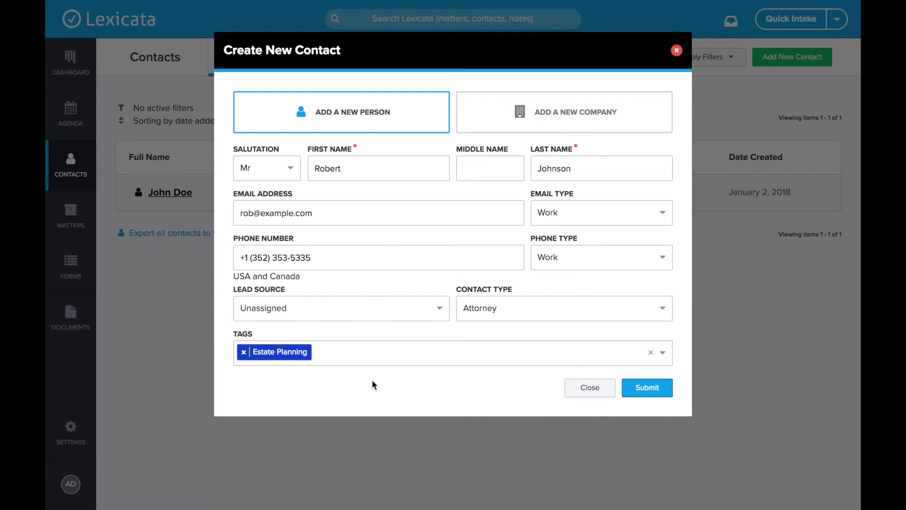
left_click(660, 391)
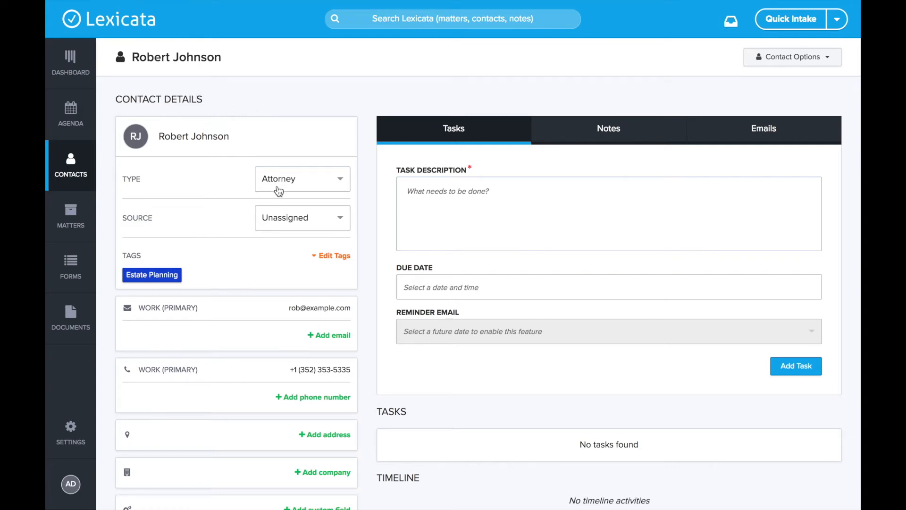
- Scroll through the new Attorney contact's page, checking its work email and empty matters section
scroll(267, 142, "down", 3)
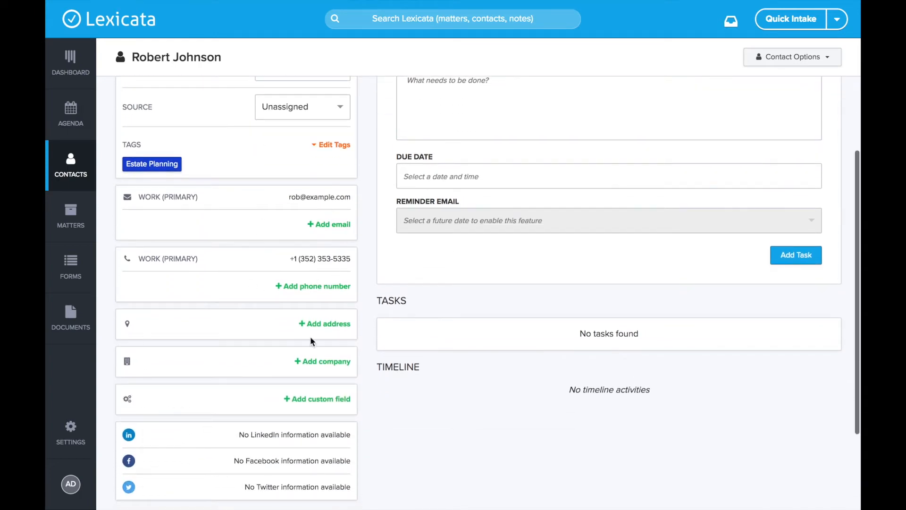
scroll(262, 192, "down", 3)
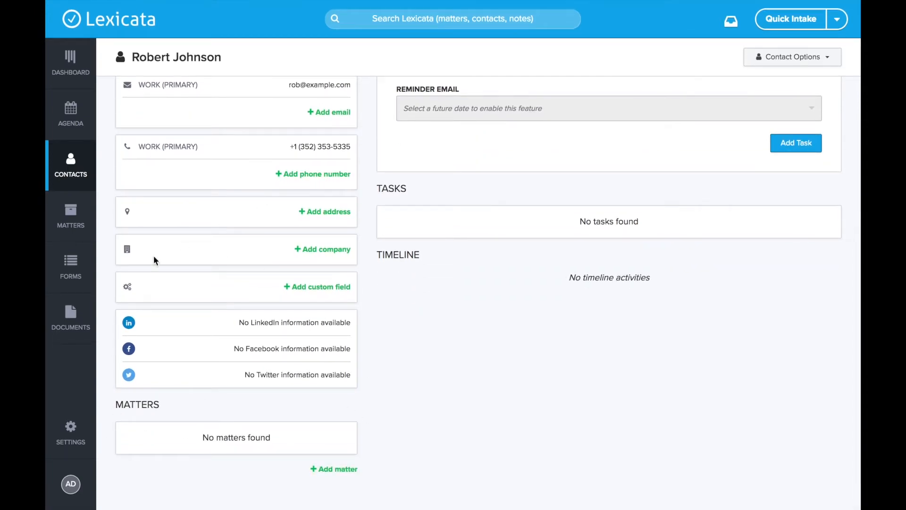
scroll(312, 364, "up", 1)
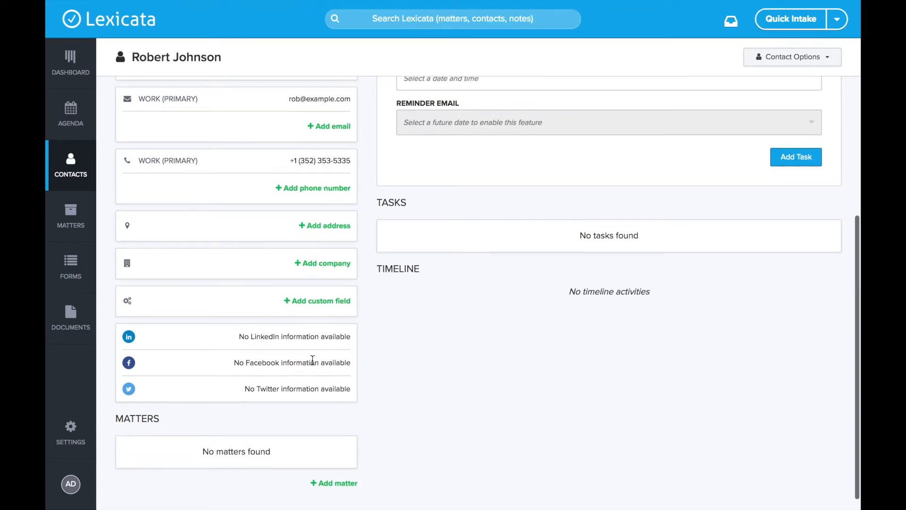
scroll(310, 96, "up", 1)
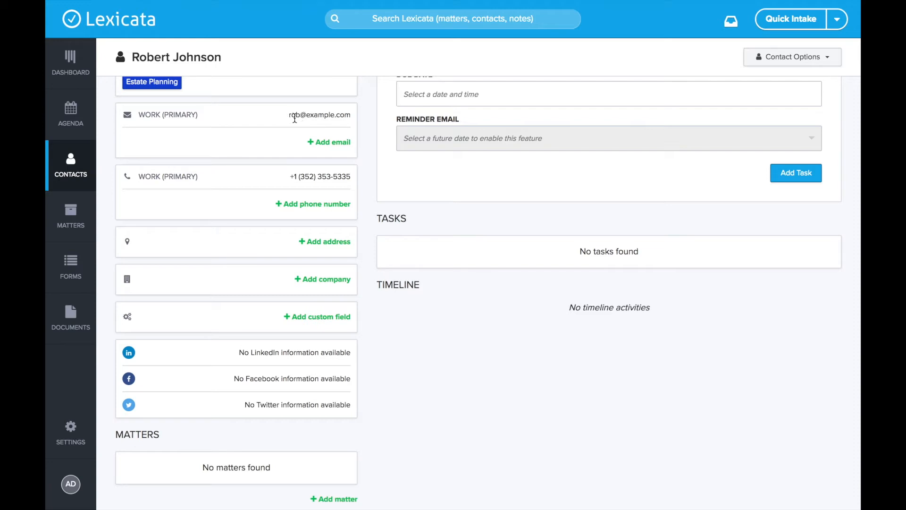
left_click_drag(286, 117, 355, 122)
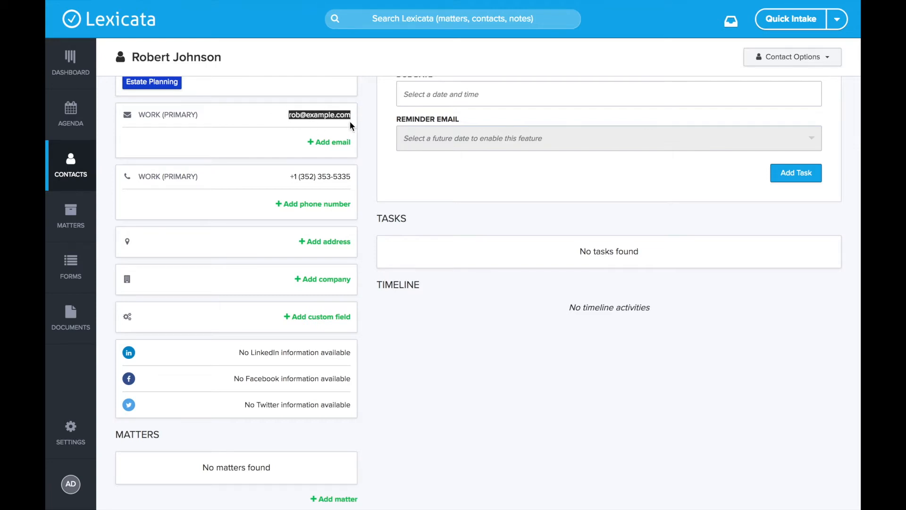
left_click(350, 122)
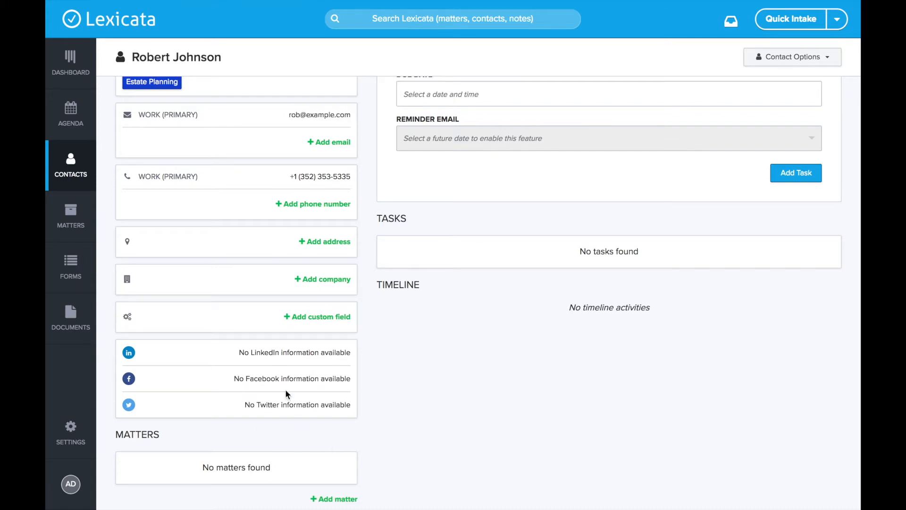
scroll(285, 394, "down", 1)
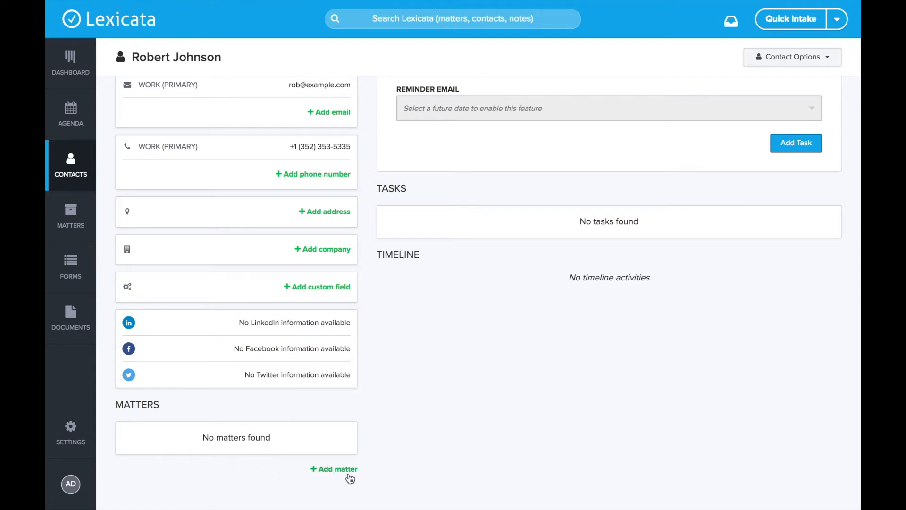
scroll(333, 477, "up", 5)
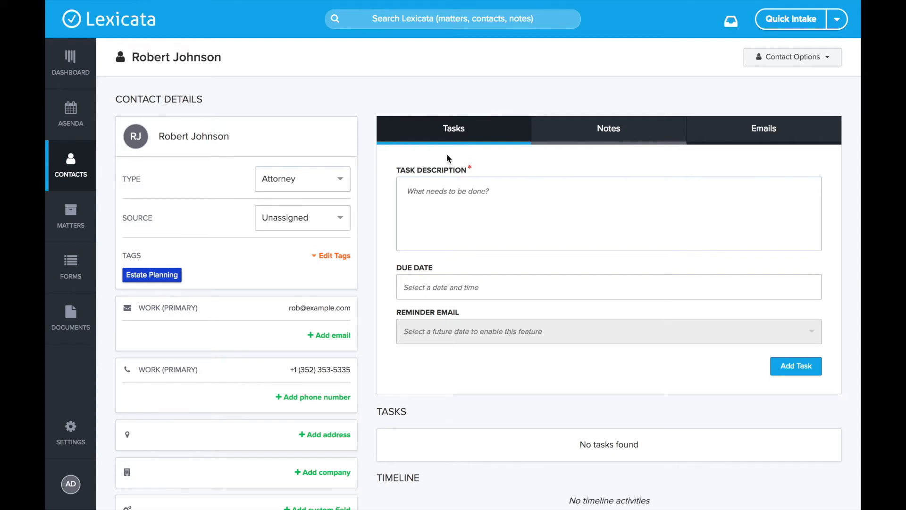
scroll(478, 228, "down", 1)
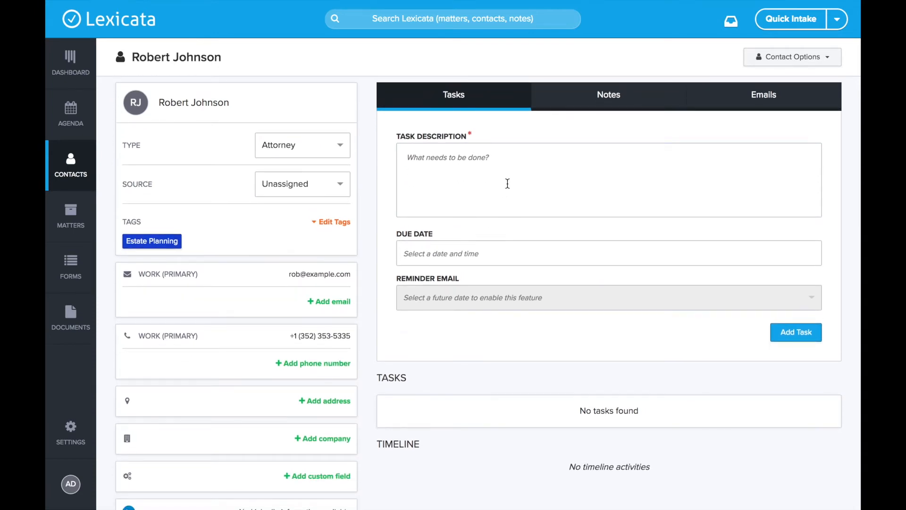
- Add a check-in task for the contact due April 2, 2018 at 10:10 am
left_click(507, 183)
type("Check ")
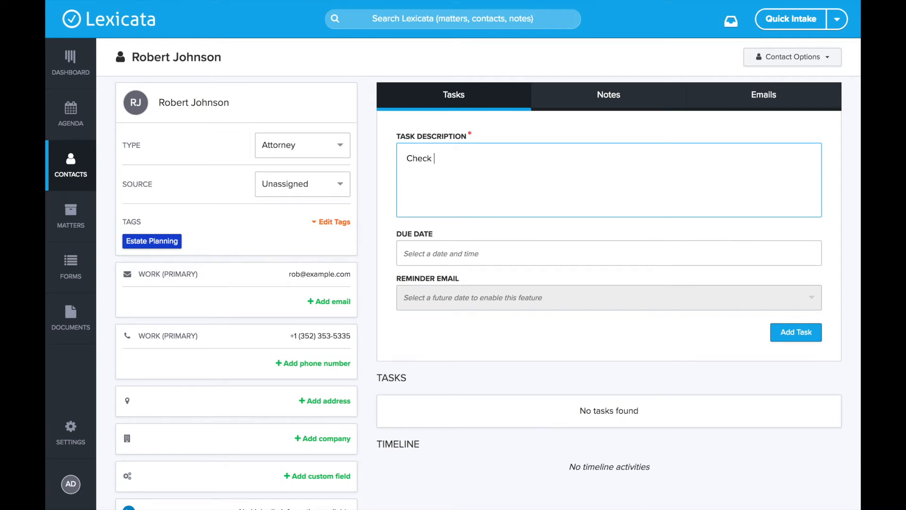
type("in with Robert")
left_click(465, 255)
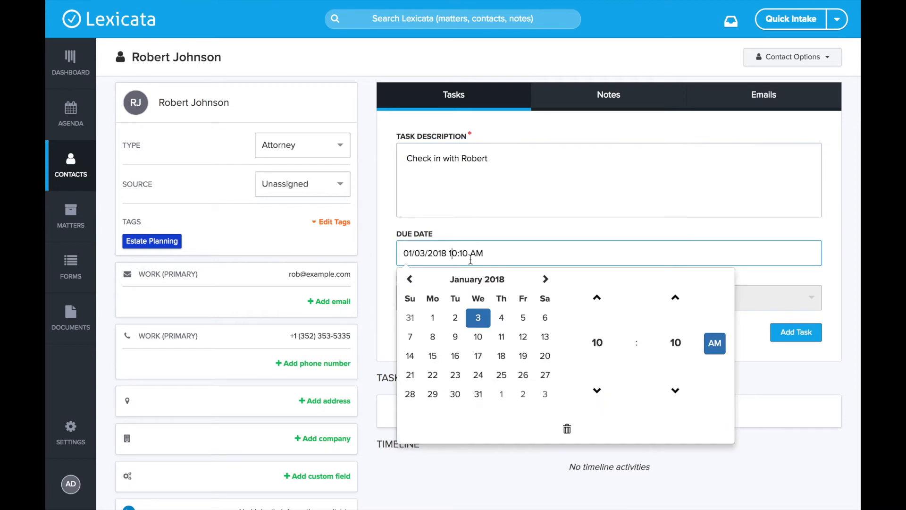
left_click(542, 280)
left_click(543, 280)
left_click(542, 280)
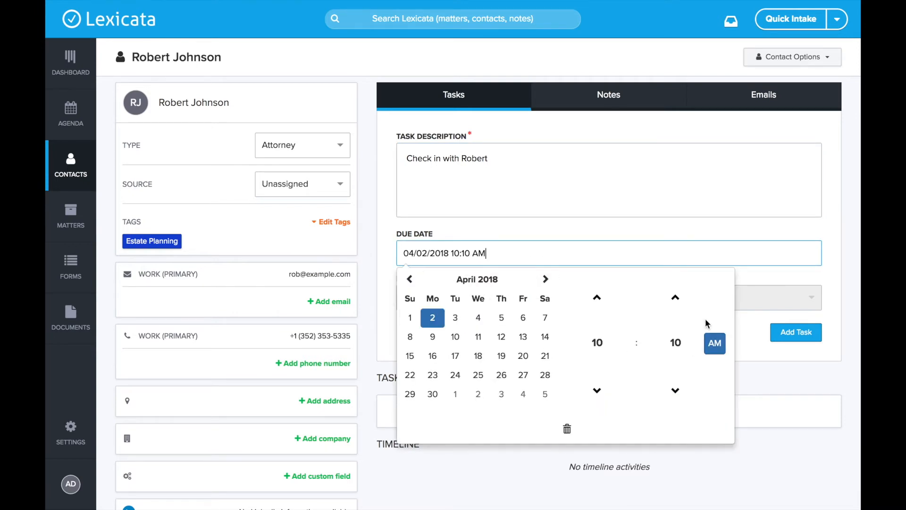
left_click(433, 317)
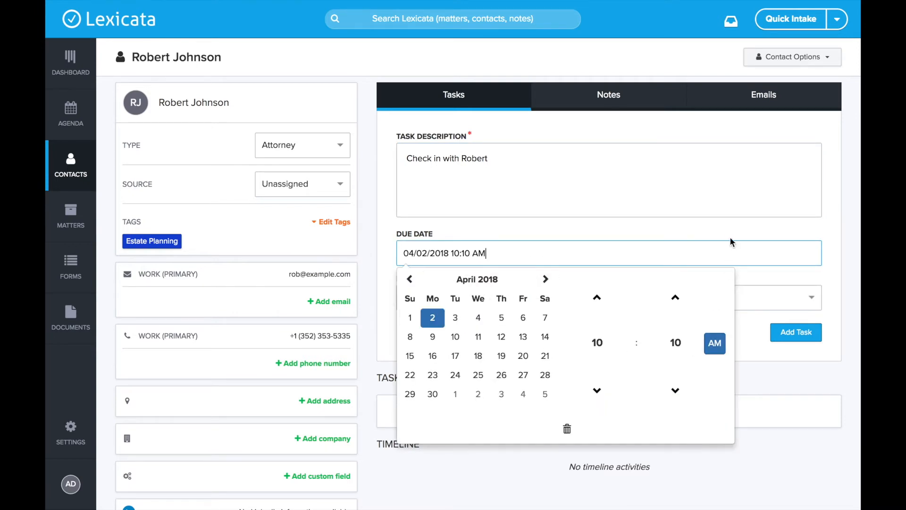
left_click(801, 334)
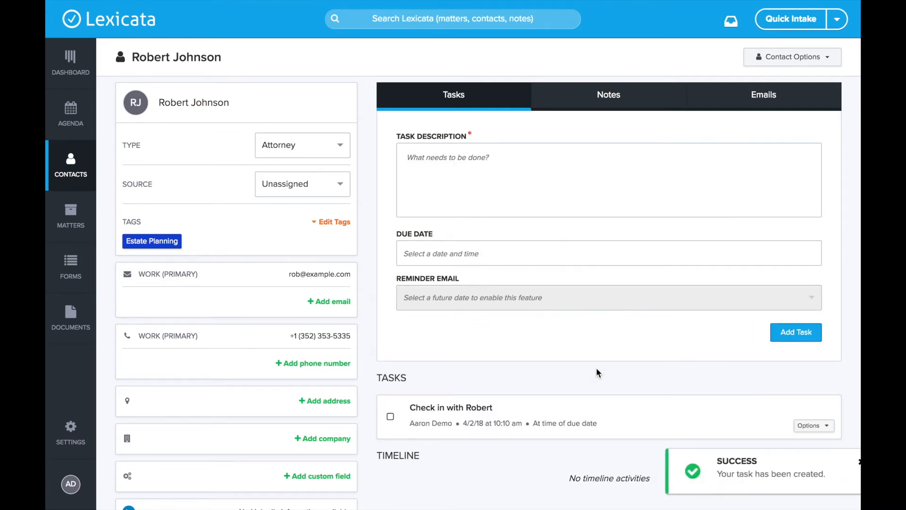
scroll(519, 385, "up", 1)
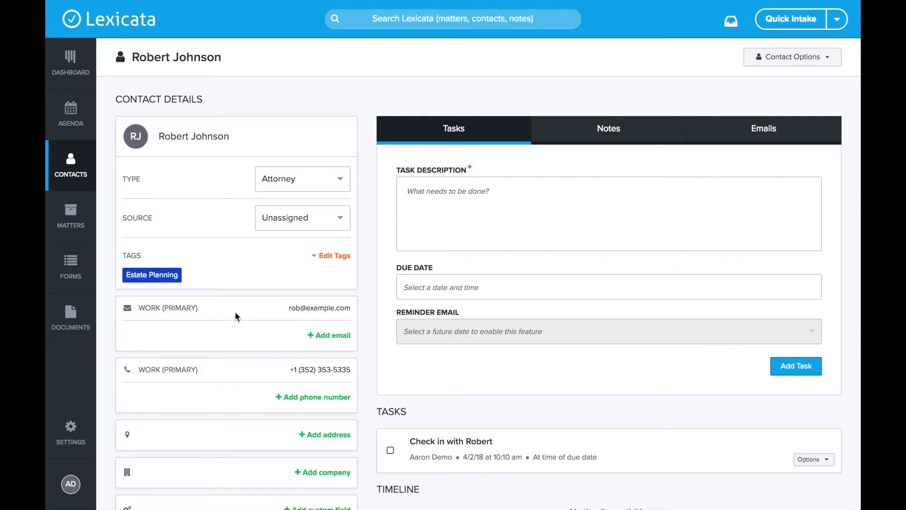
scroll(235, 316, "down", 1)
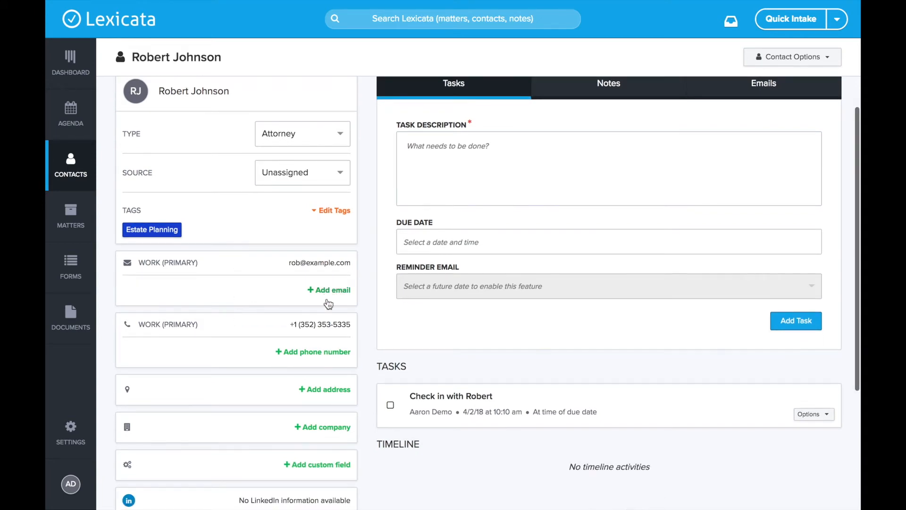
scroll(320, 399, "down", 2)
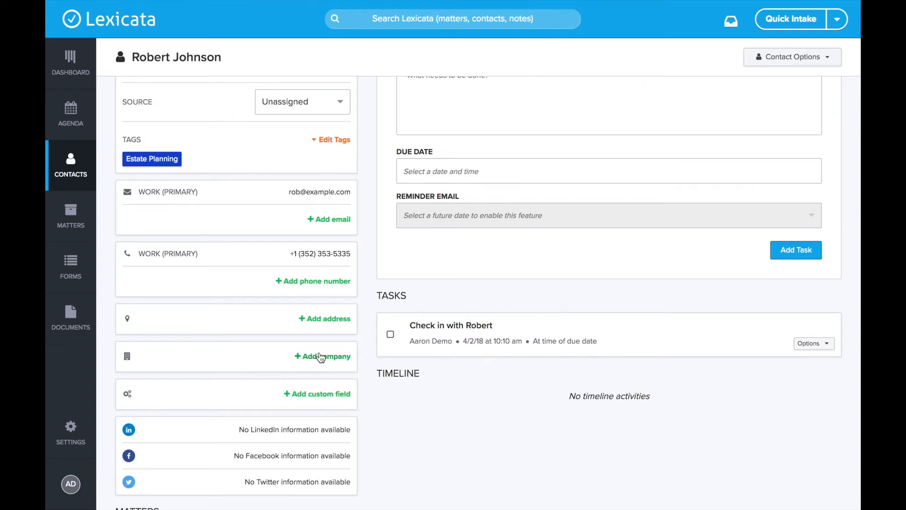
- Add a Date of Birth custom field with year 1970 typed, saved as 01/03/2018
left_click(329, 396)
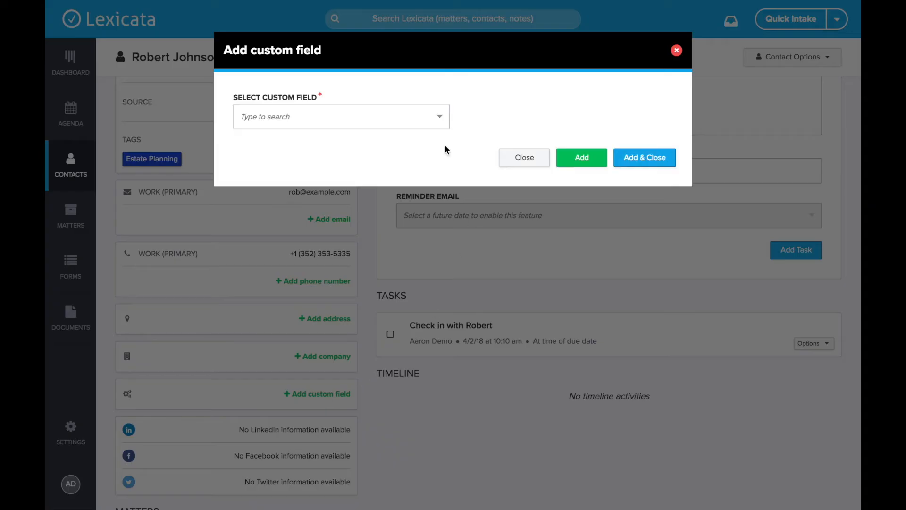
left_click(307, 113)
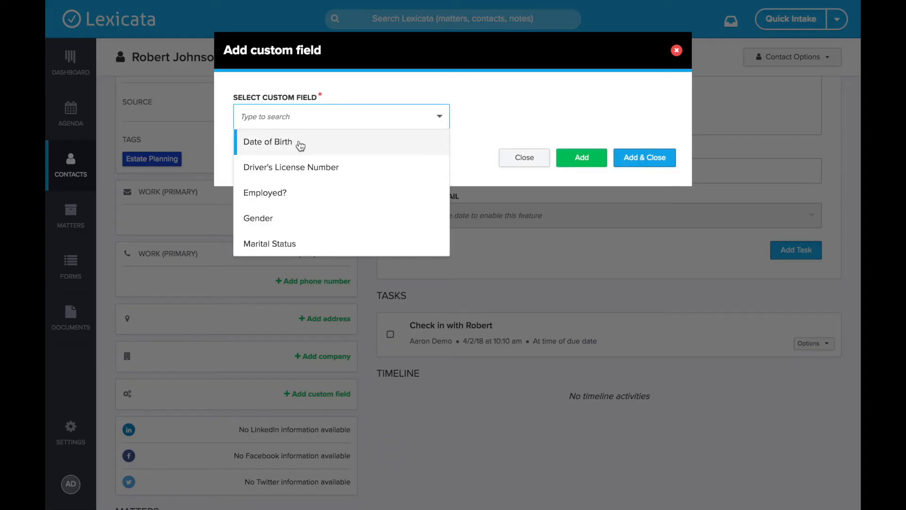
left_click(287, 142)
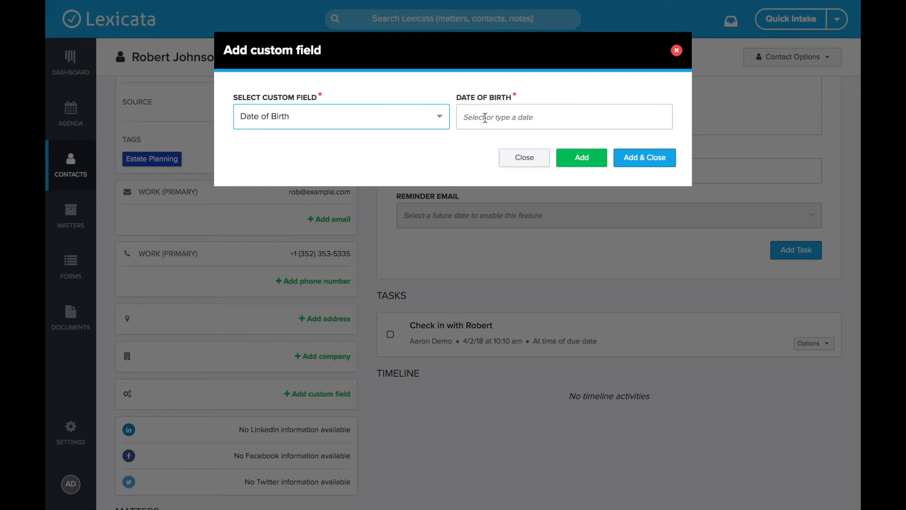
left_click(465, 116)
left_click_drag(490, 116, 545, 117)
type("1970")
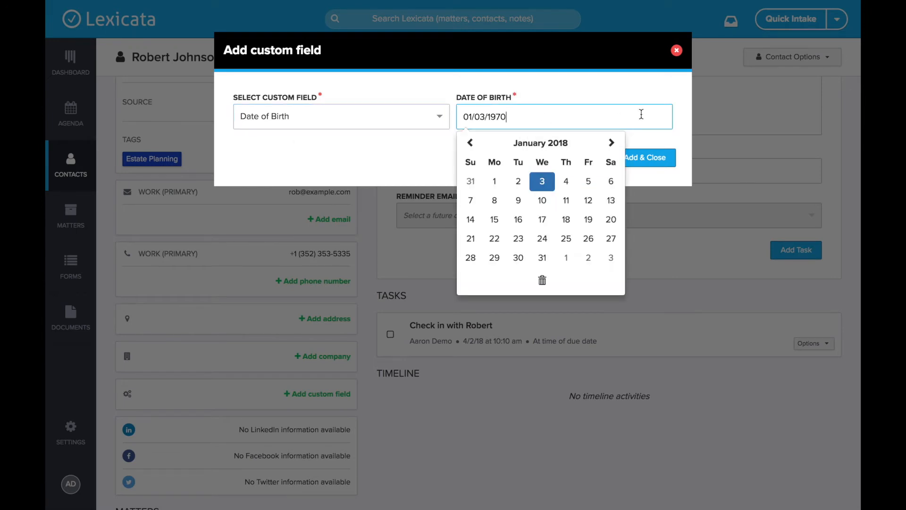
left_click(651, 158)
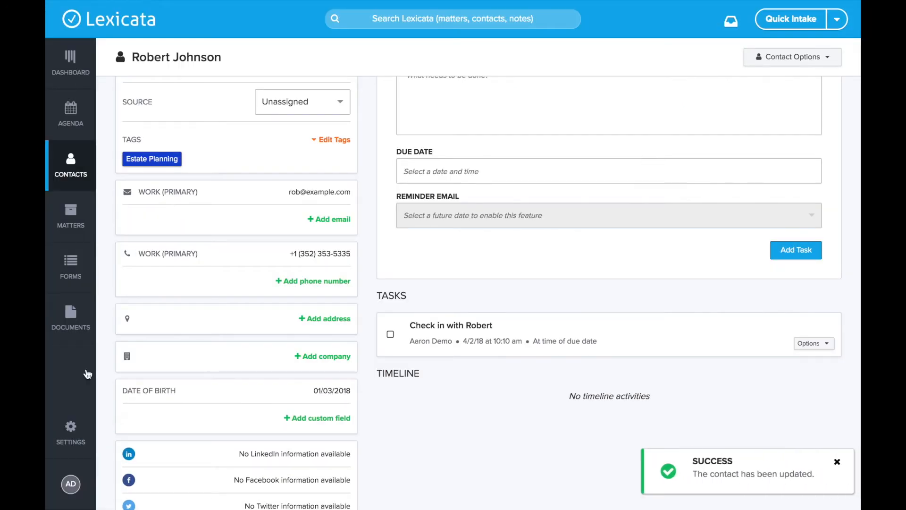
left_click_drag(125, 389, 192, 390)
left_click(362, 411)
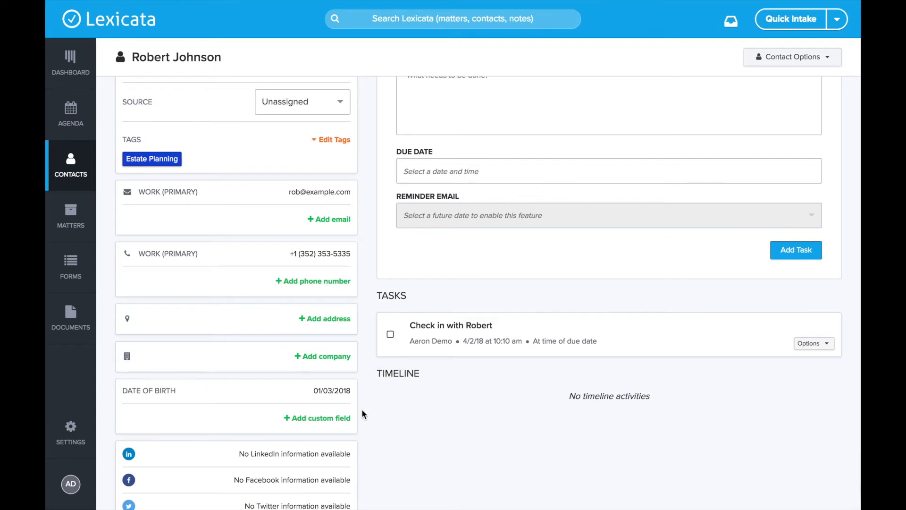
scroll(324, 390, "up", 1)
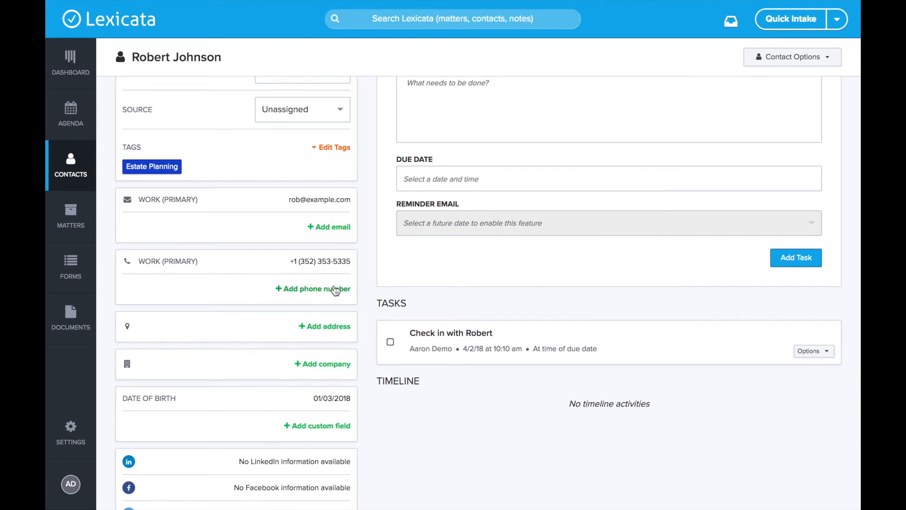
scroll(335, 289, "up", 3)
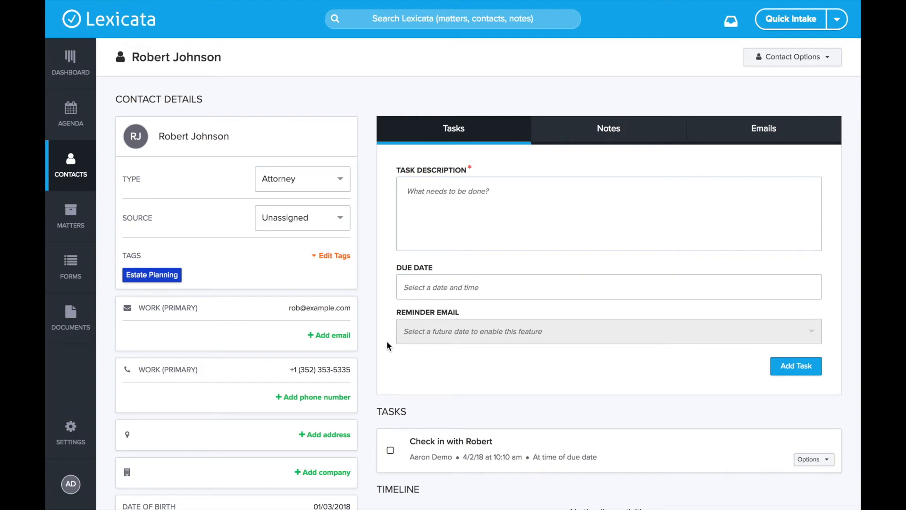
- Return to the Contacts list from the left sidebar
left_click(61, 174)
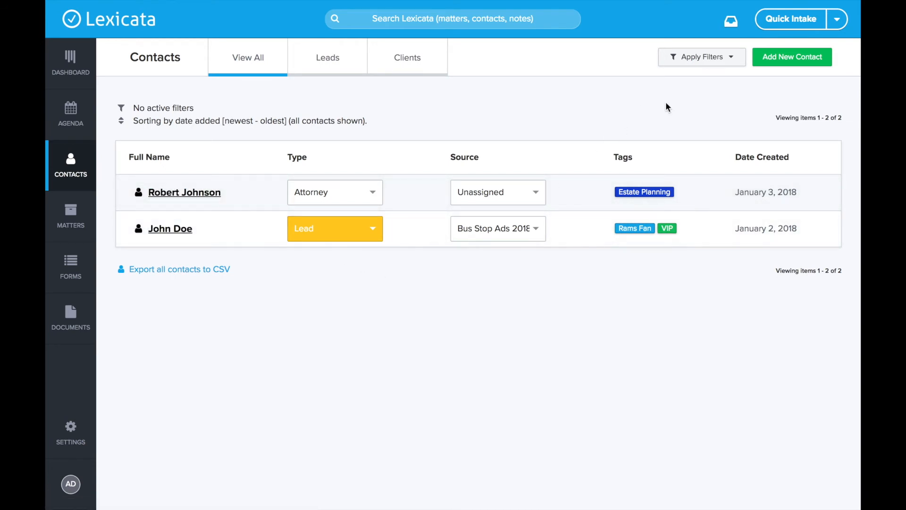
- Start a new contact with salutation Mrs, the contact's full name, and a Work email
left_click(792, 61)
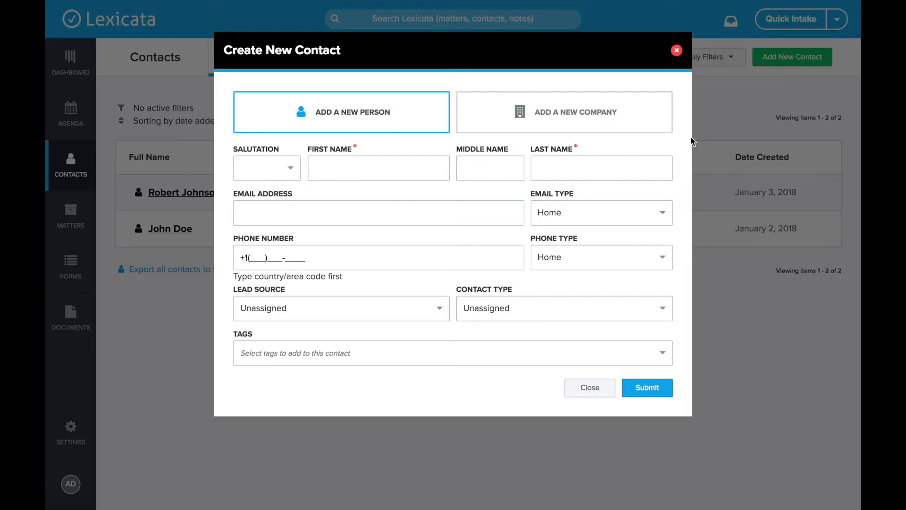
left_click(271, 169)
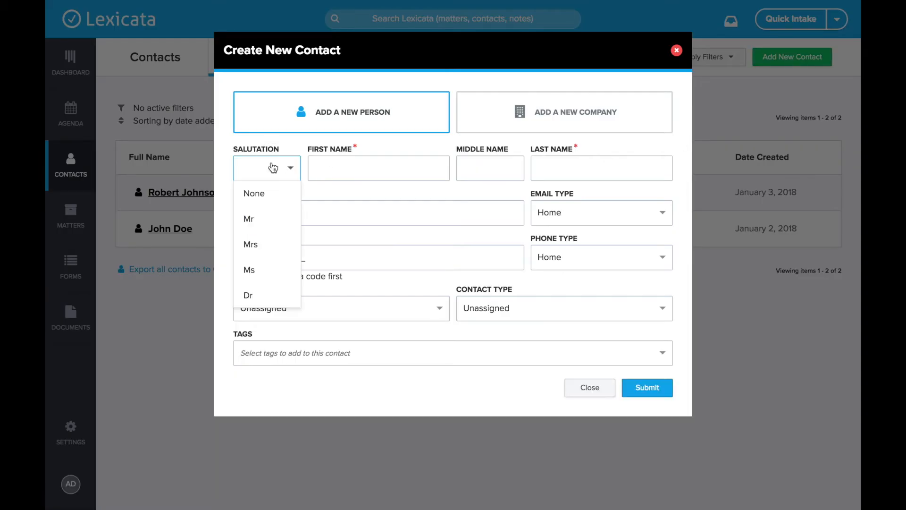
left_click(265, 254)
left_click(353, 169)
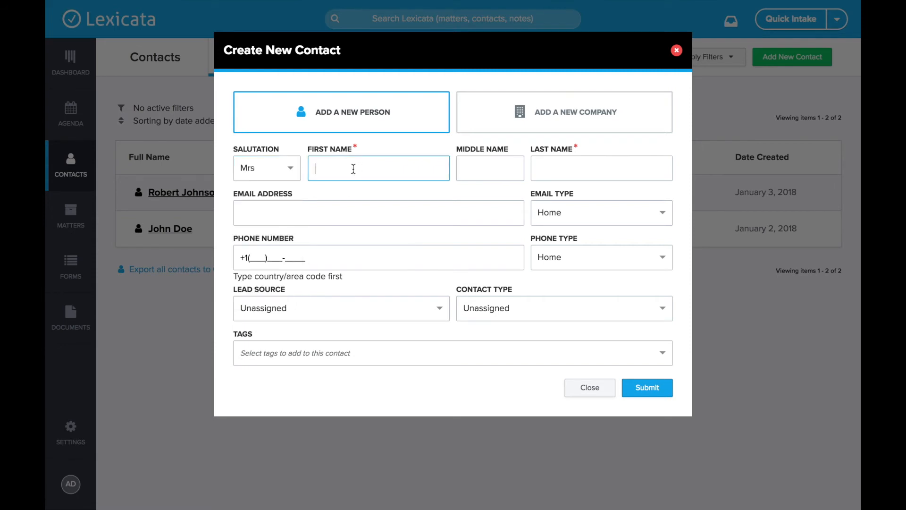
key("Tab")
key("Tab")
left_click(281, 215)
key("Tab")
left_click(543, 214)
left_click(569, 264)
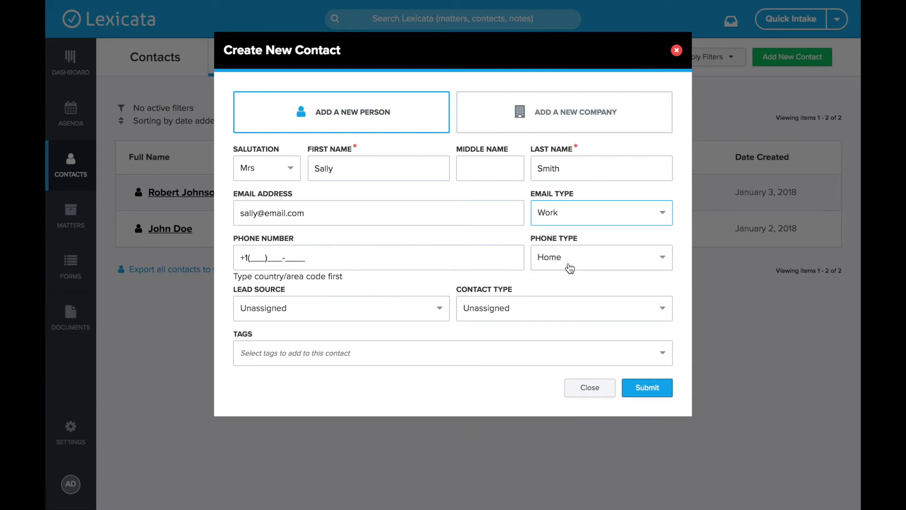
- Add a Work phone number, set contact type CPA, tag VIP, and submit
left_click(265, 259)
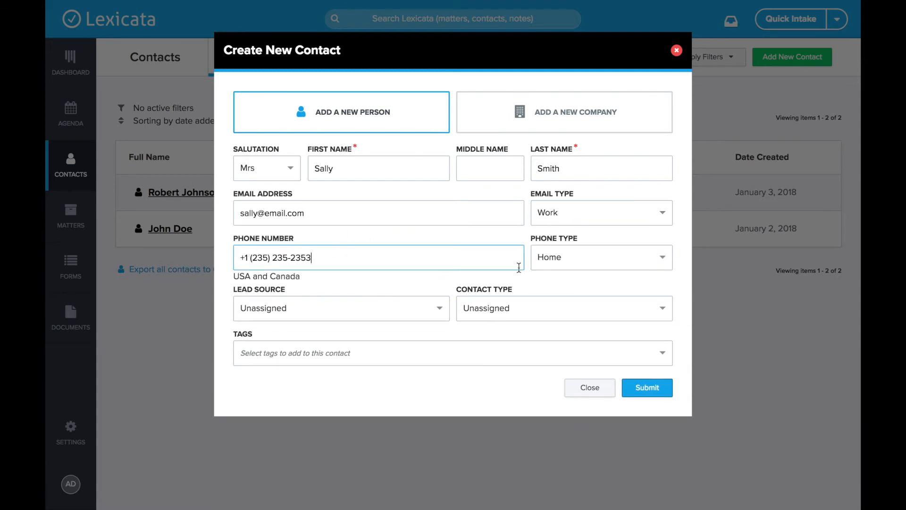
left_click(552, 269)
left_click(545, 309)
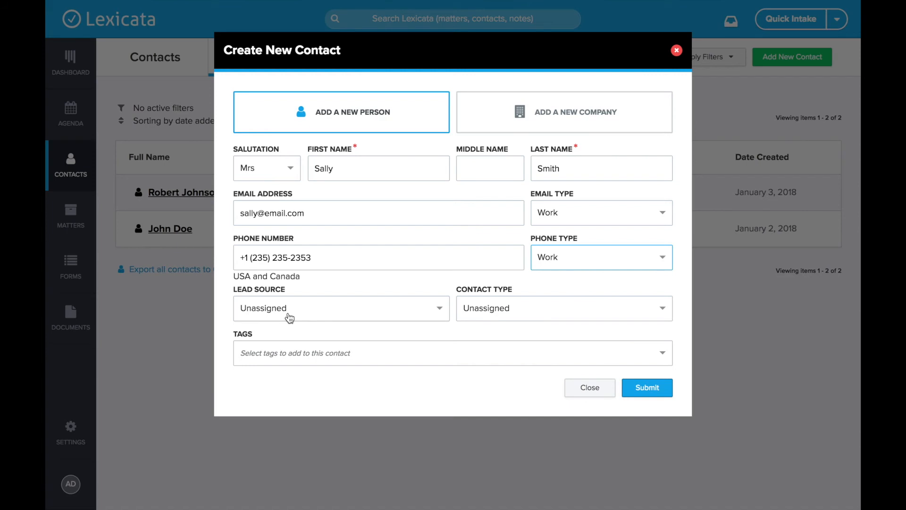
left_click(534, 308)
left_click(503, 383)
left_click(353, 357)
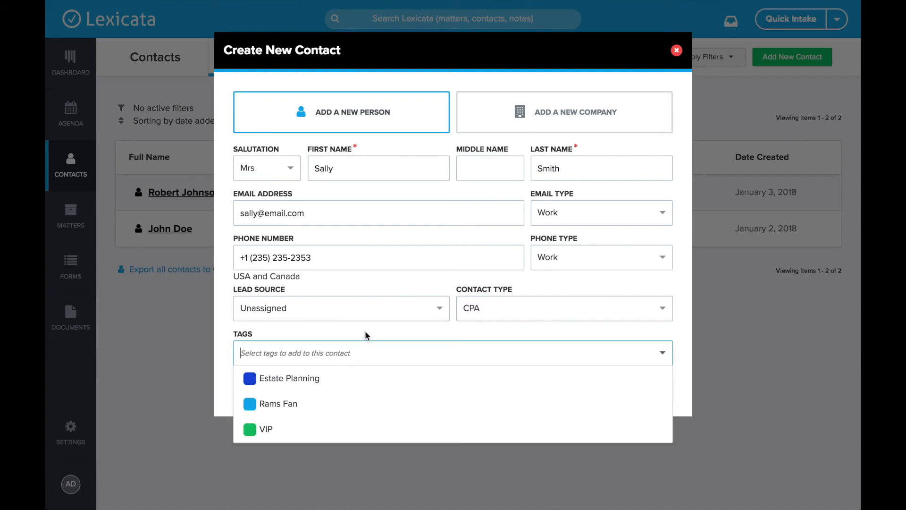
left_click(276, 432)
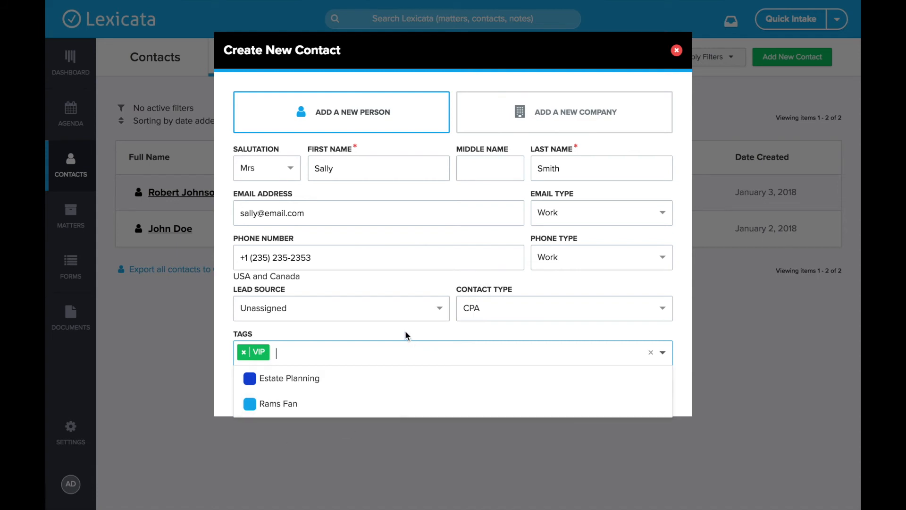
left_click(424, 336)
left_click(657, 392)
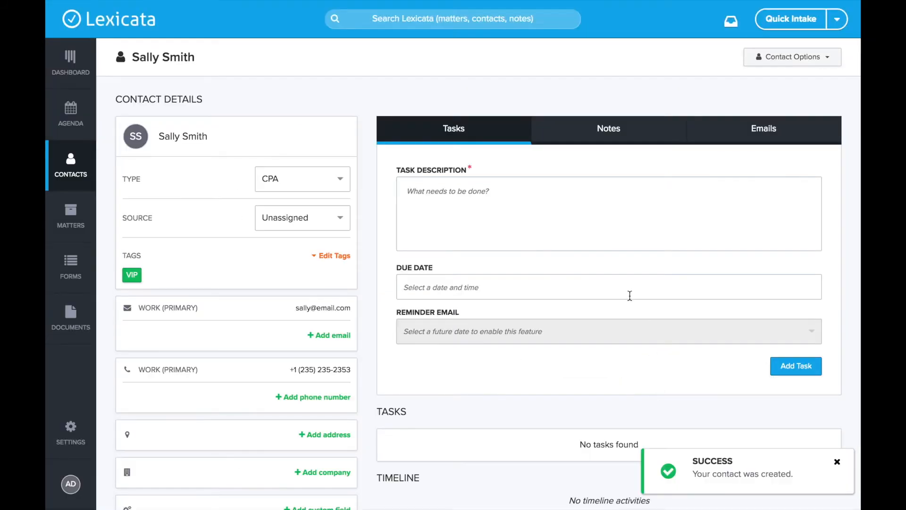
- Create an orange 'Referral Partner' tag on the CPA contact next to VIP
left_click(336, 256)
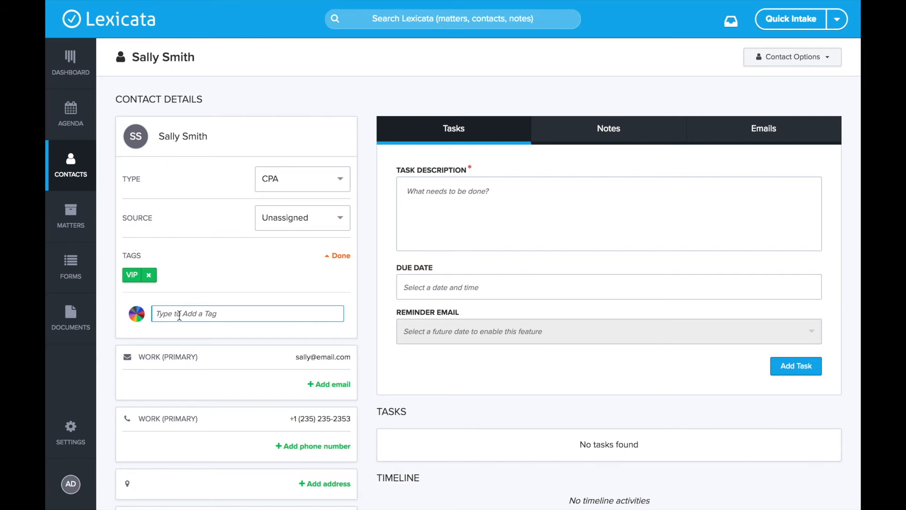
left_click(136, 313)
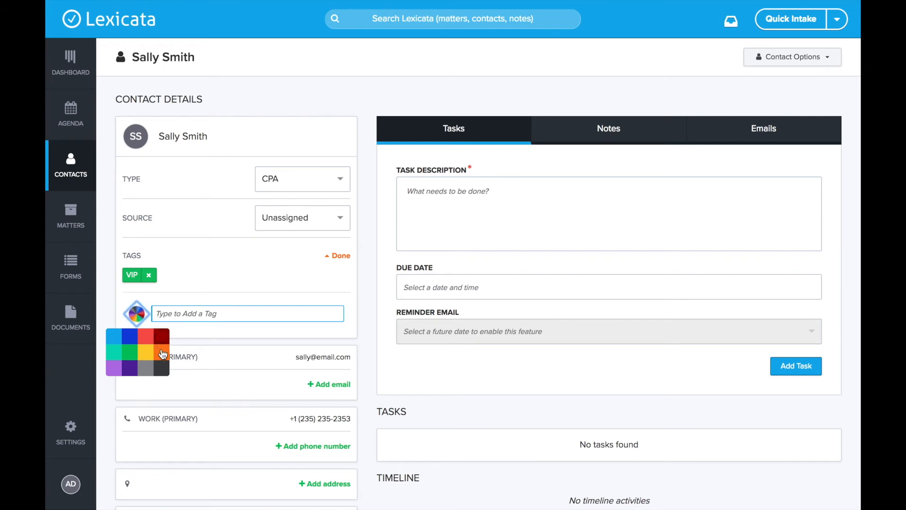
left_click(191, 315)
type("Re")
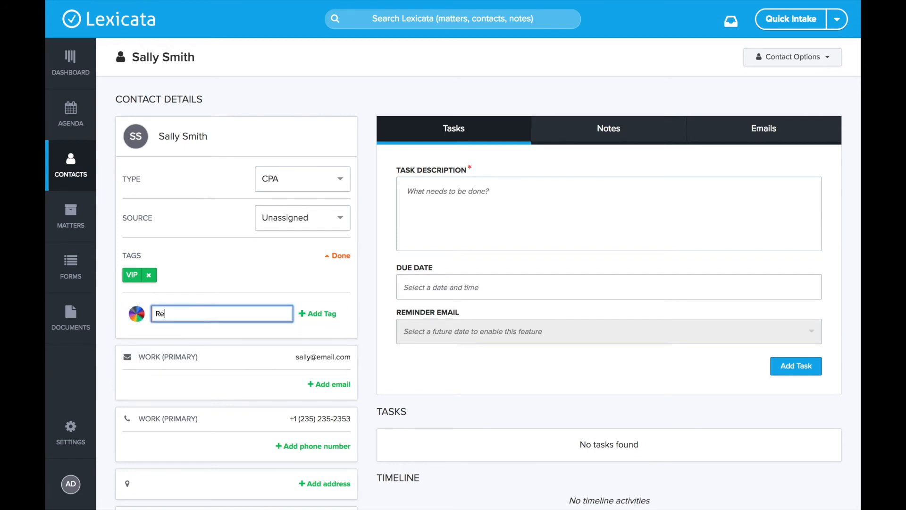
type("ferral Partner")
key("Return")
left_click(341, 256)
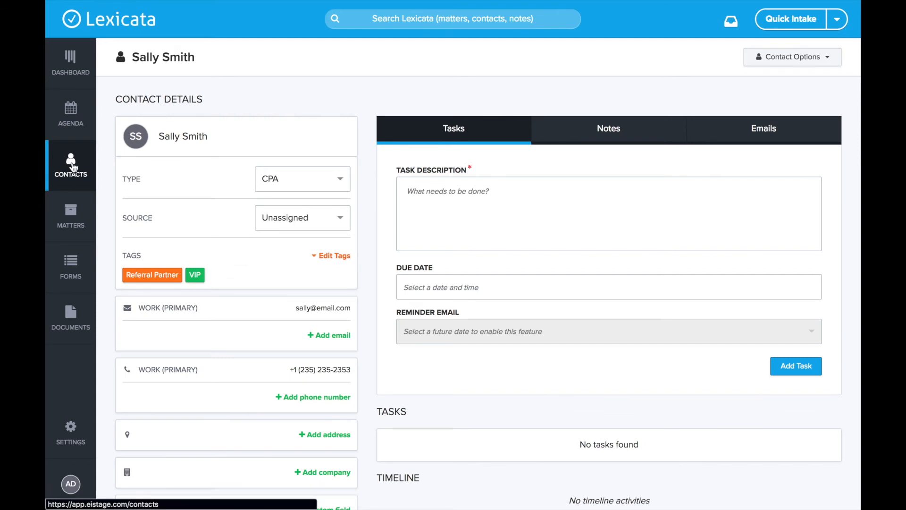
- Link a new company 'Smith Partners Accounting Firm' to the contact with job title Founder
scroll(179, 230, "down", 4)
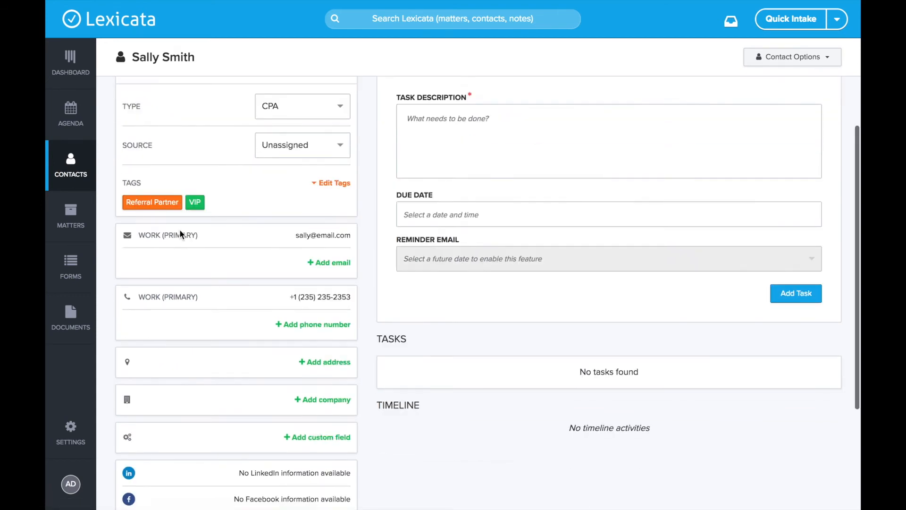
scroll(194, 339, "down", 1)
scroll(194, 339, "up", 2)
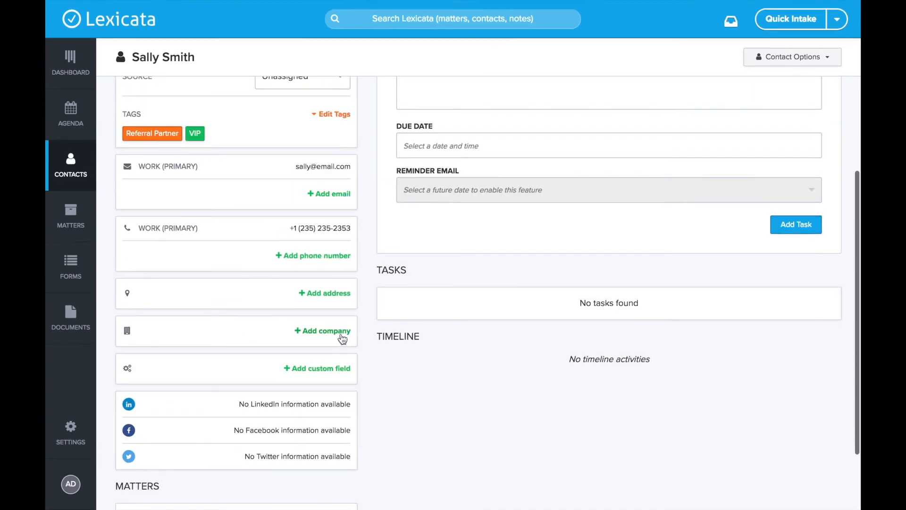
left_click(341, 334)
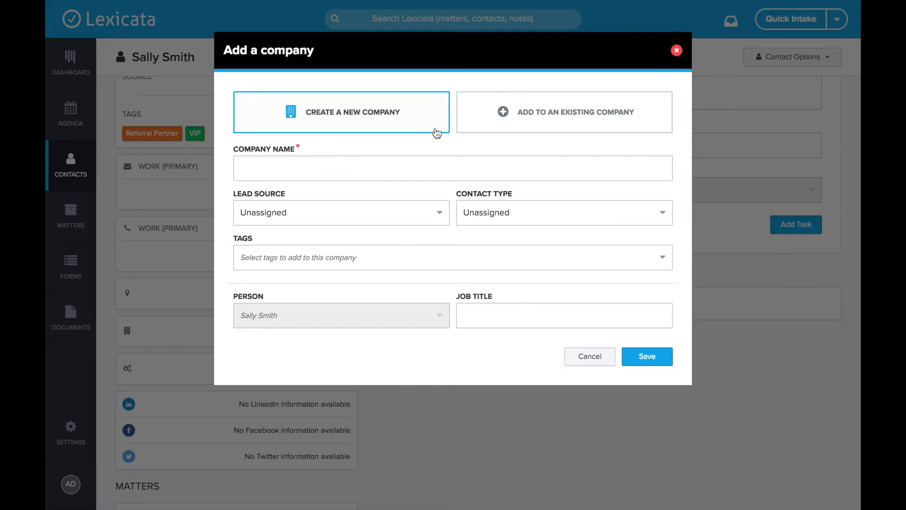
left_click(272, 164)
type("Smith")
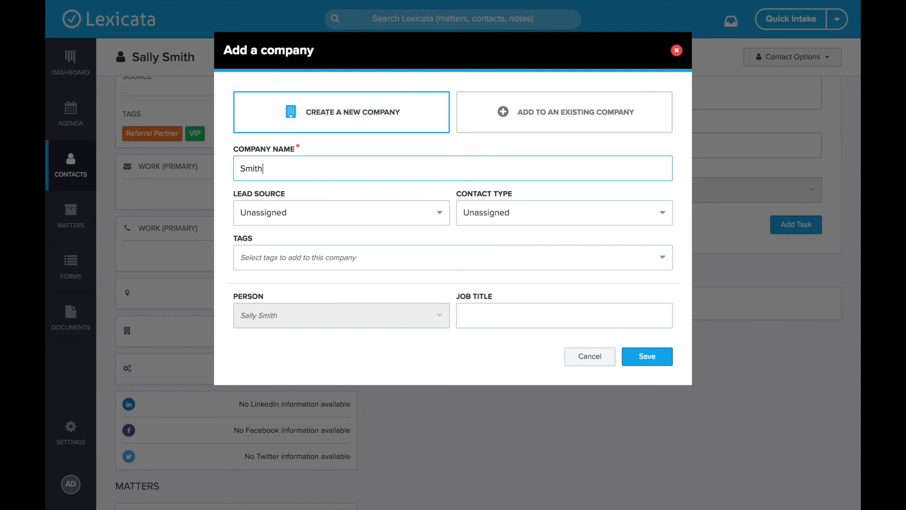
type(" Partners Accounting Firm")
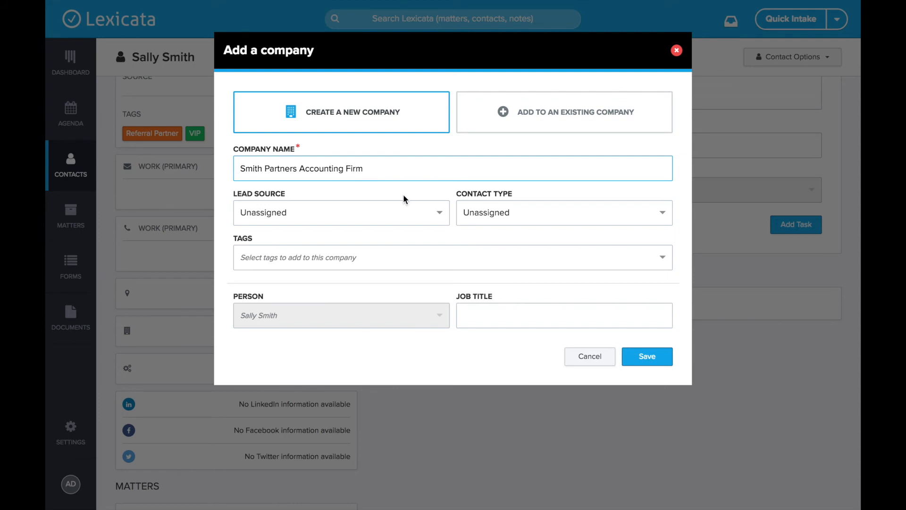
left_click(490, 315)
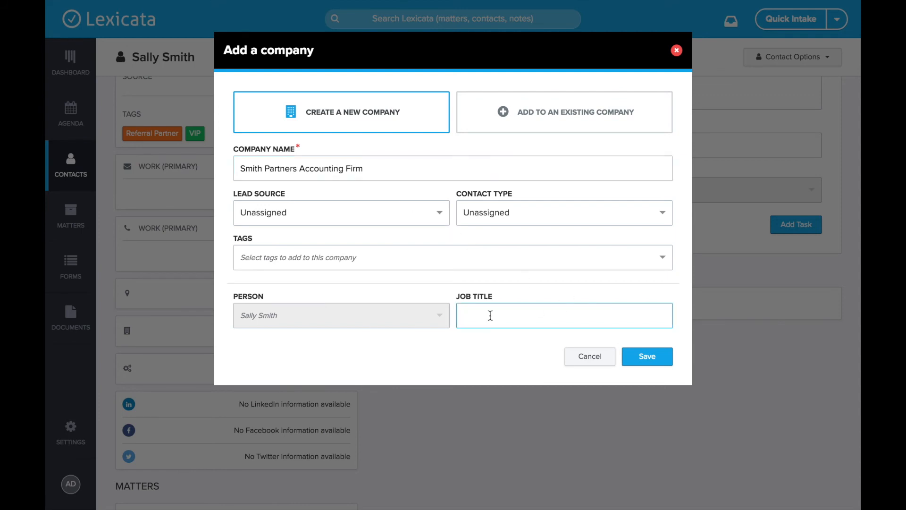
type("Founder")
left_click(654, 355)
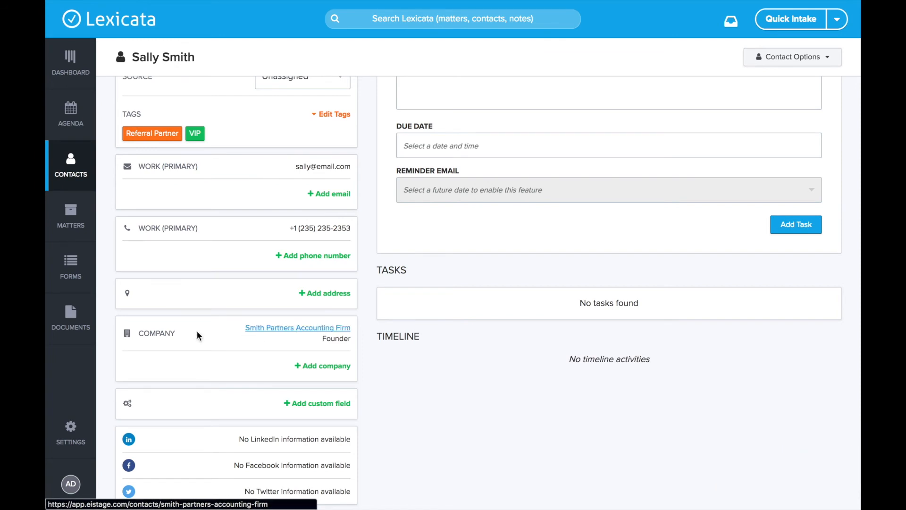
- Review the Smith Partners Accounting Firm company page and its contact type options, leaving them unchanged
left_click(280, 327)
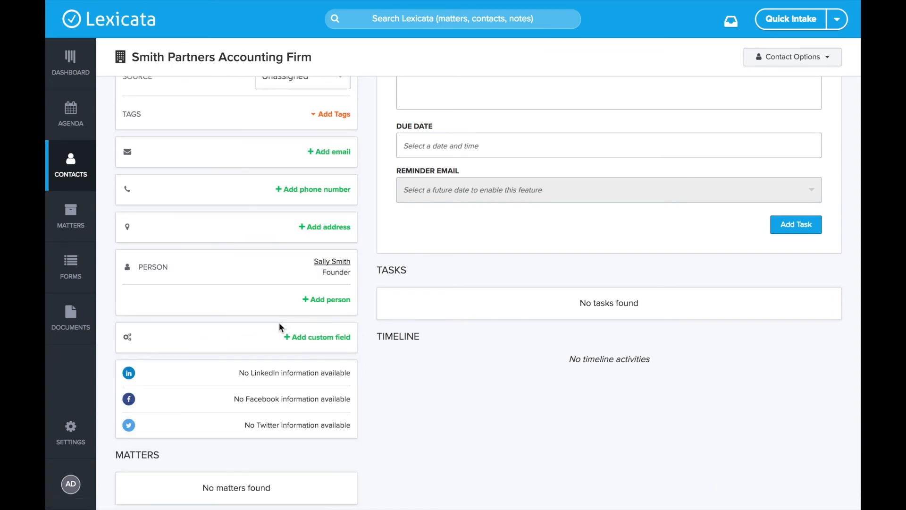
scroll(349, 208, "up", 2)
scroll(330, 213, "up", 1)
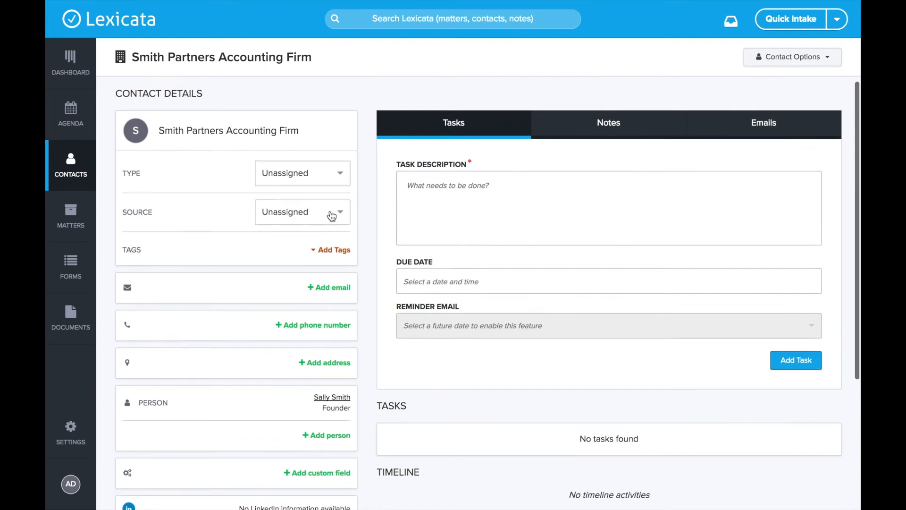
left_click(286, 178)
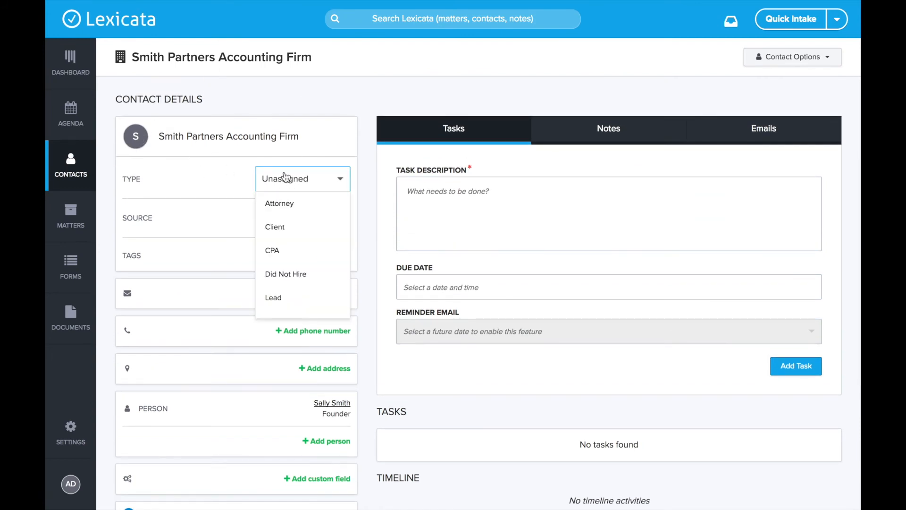
left_click(291, 140)
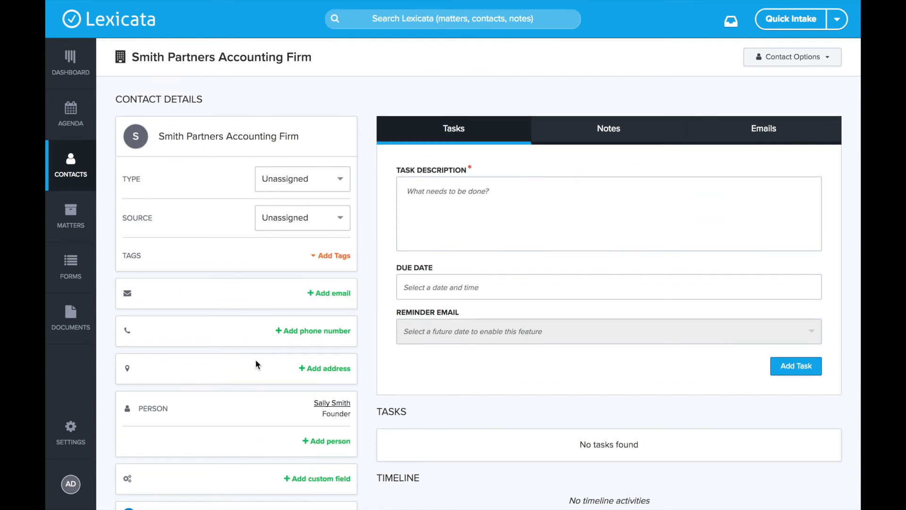
scroll(231, 326, "down", 3)
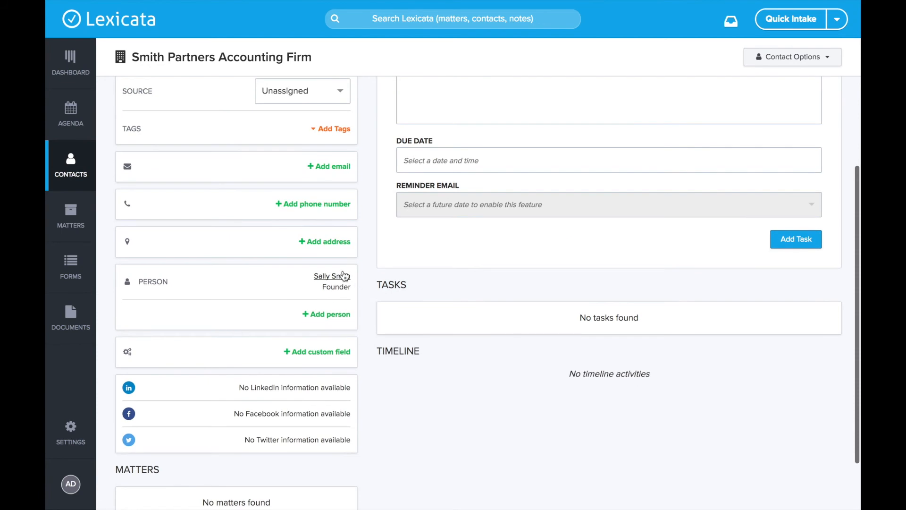
scroll(340, 384, "up", 2)
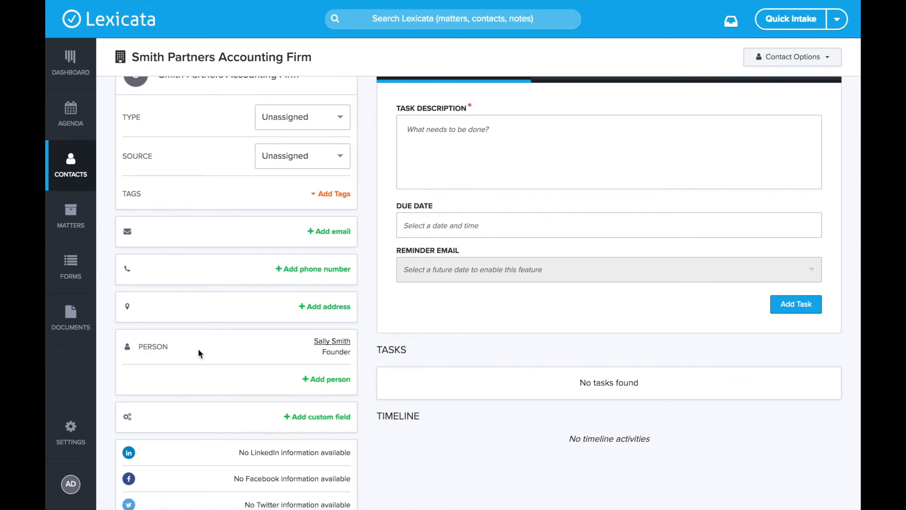
- Go back through the CPA contact's record to the full four-entry contacts list
left_click(333, 341)
scroll(323, 373, "down", 1)
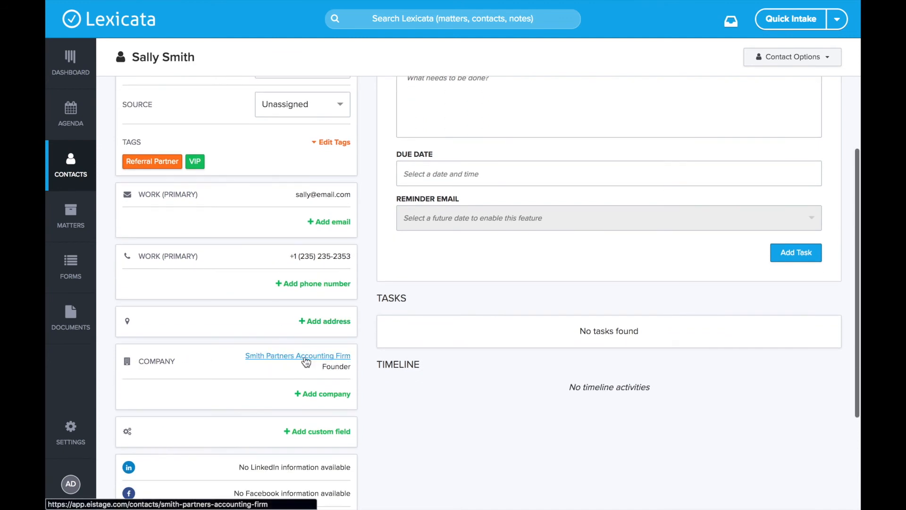
scroll(313, 361, "up", 2)
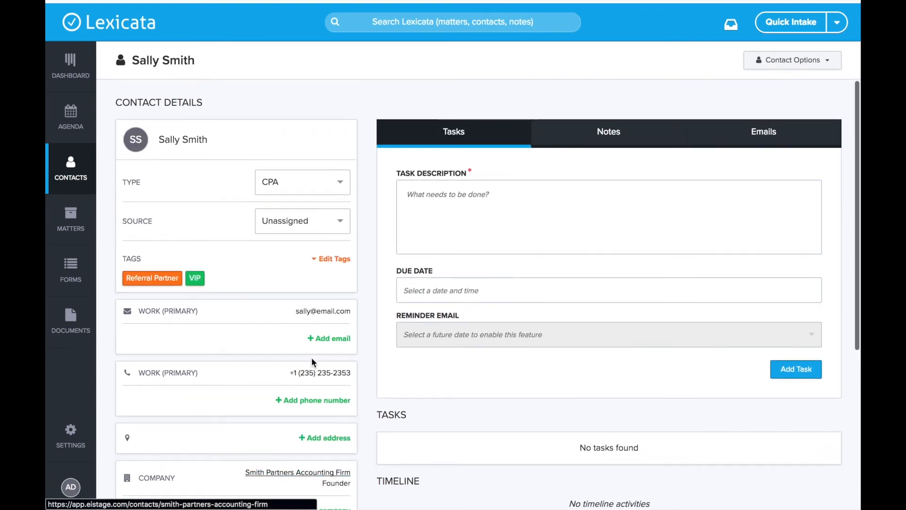
left_click(78, 169)
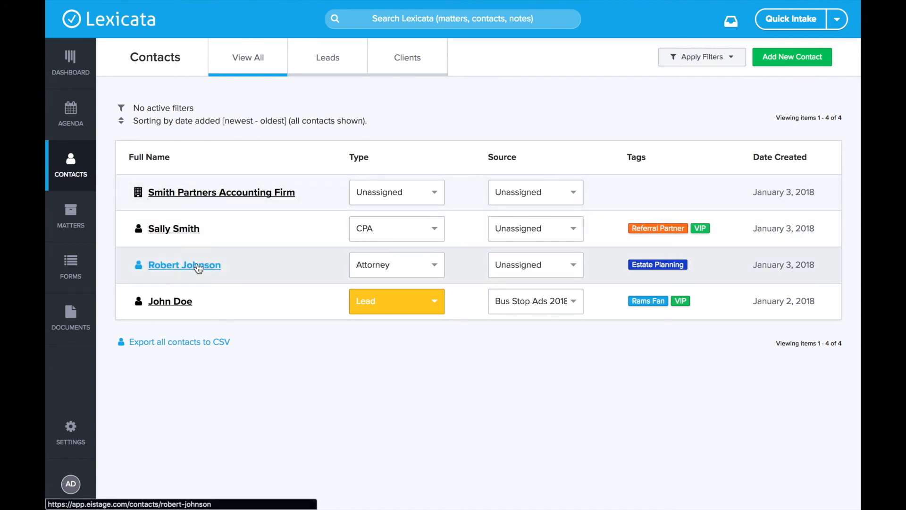
- Add the Referral Partner tag to the Attorney contact beside Estate Planning, then return to Contacts
left_click(178, 267)
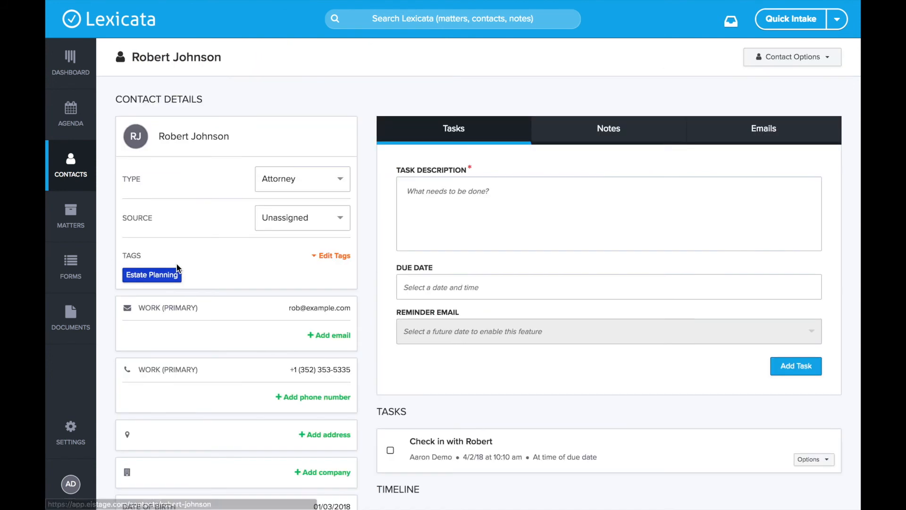
left_click(331, 258)
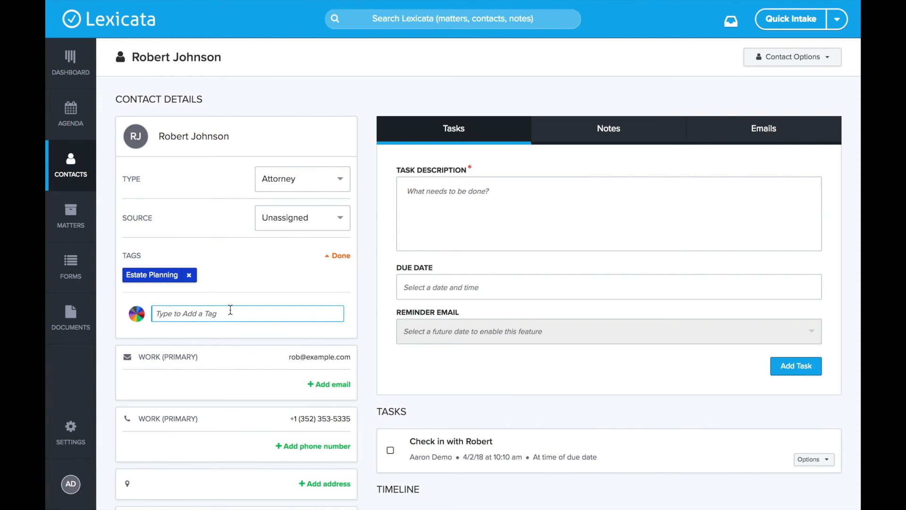
left_click(229, 310)
left_click(220, 361)
left_click(341, 257)
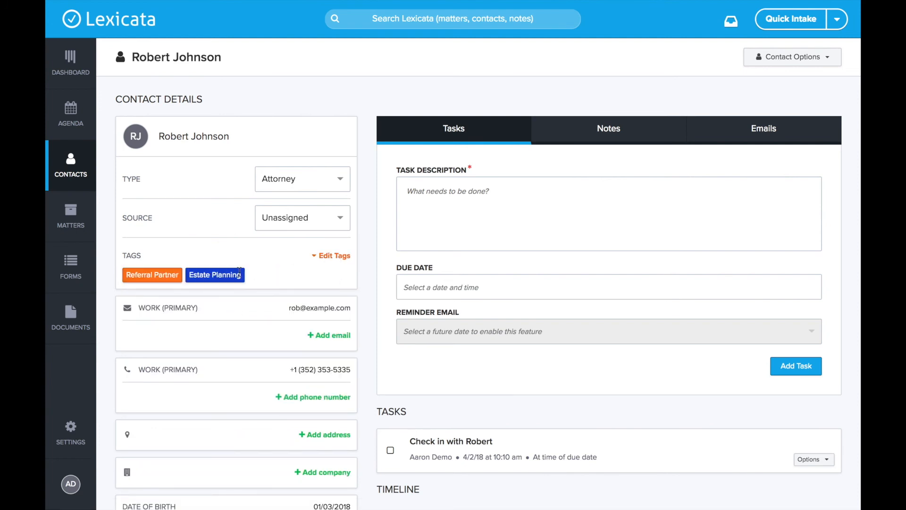
left_click(69, 175)
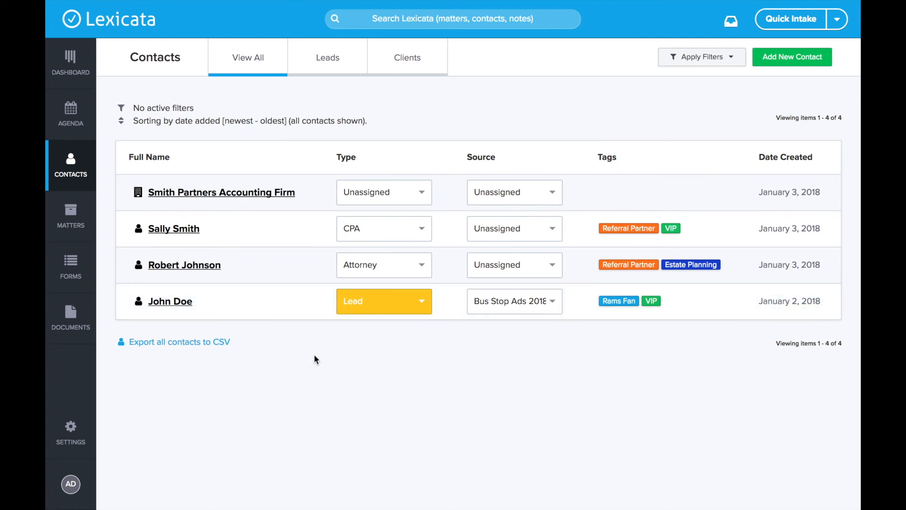
- Sort the contacts list by Last Name [A - Z] in Apply Filters
left_click(763, 191)
left_click_drag(764, 191, 821, 189)
left_click(822, 189)
left_click(689, 60)
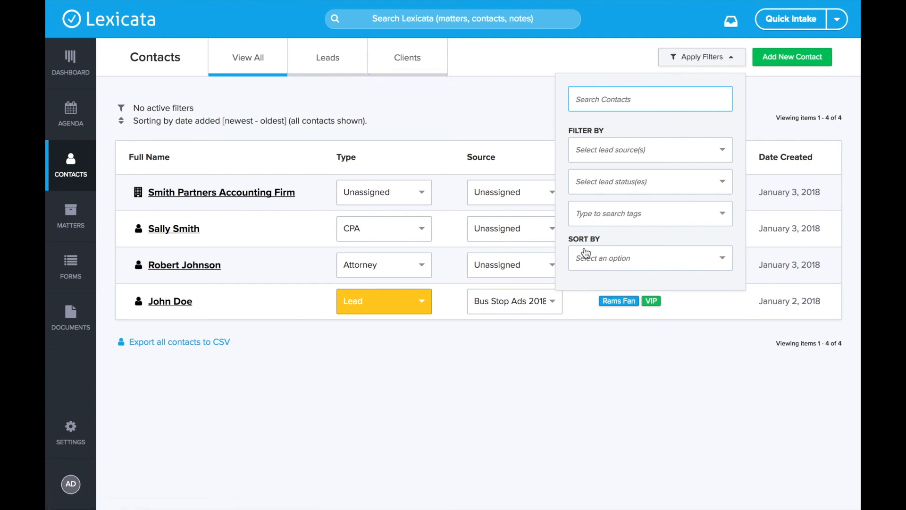
left_click(604, 258)
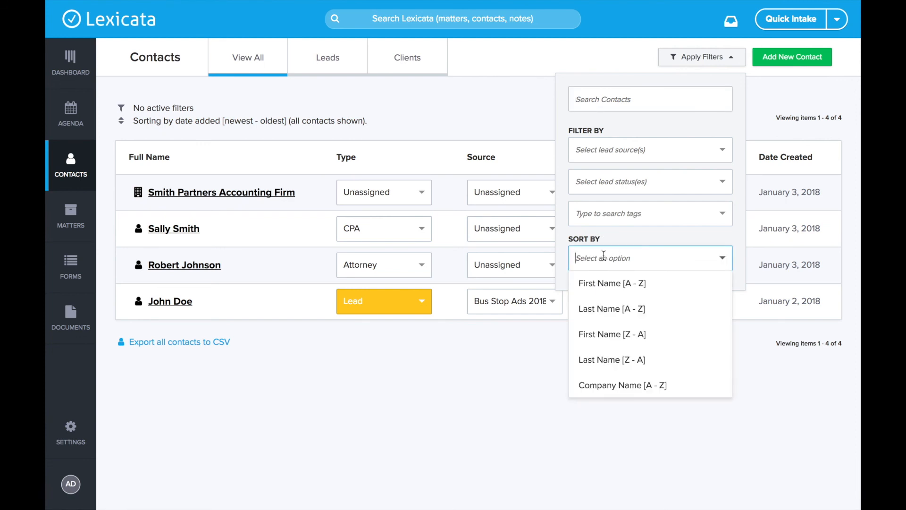
left_click(600, 309)
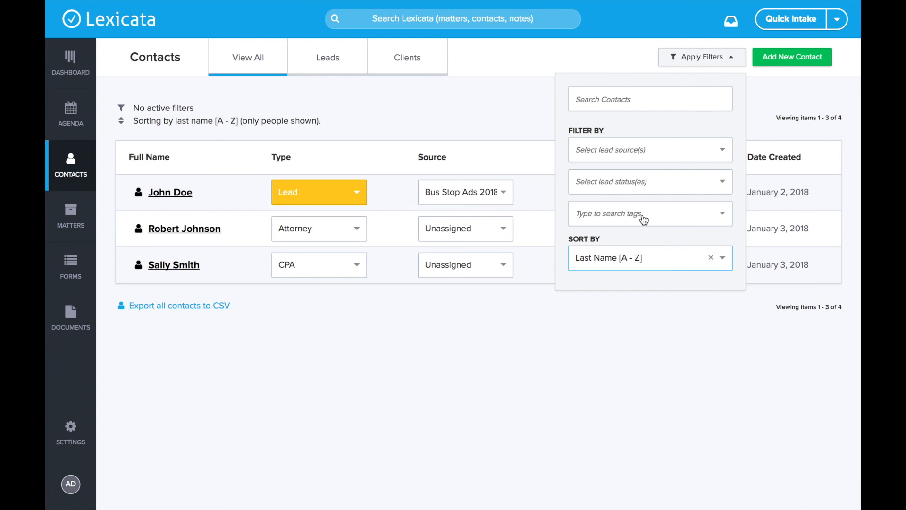
- Filter the contacts by the Estate Planning and Referral Partner tags
left_click(671, 211)
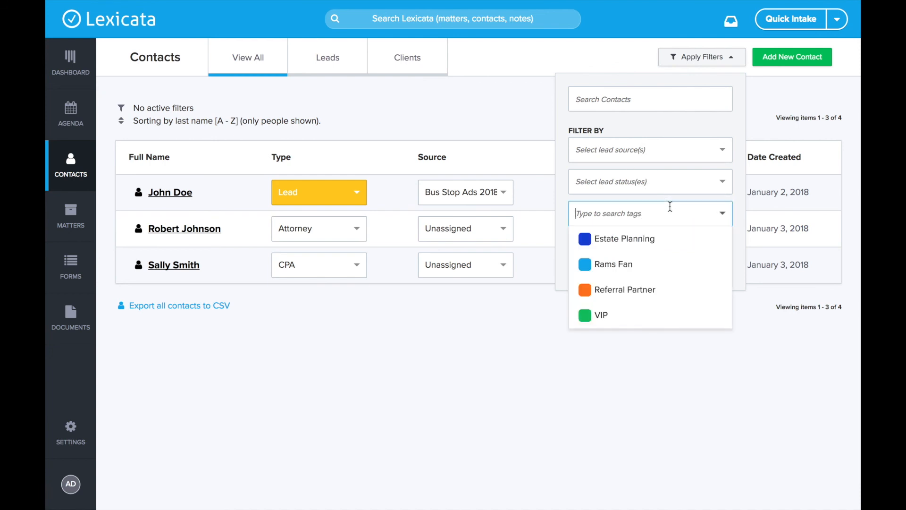
left_click(625, 237)
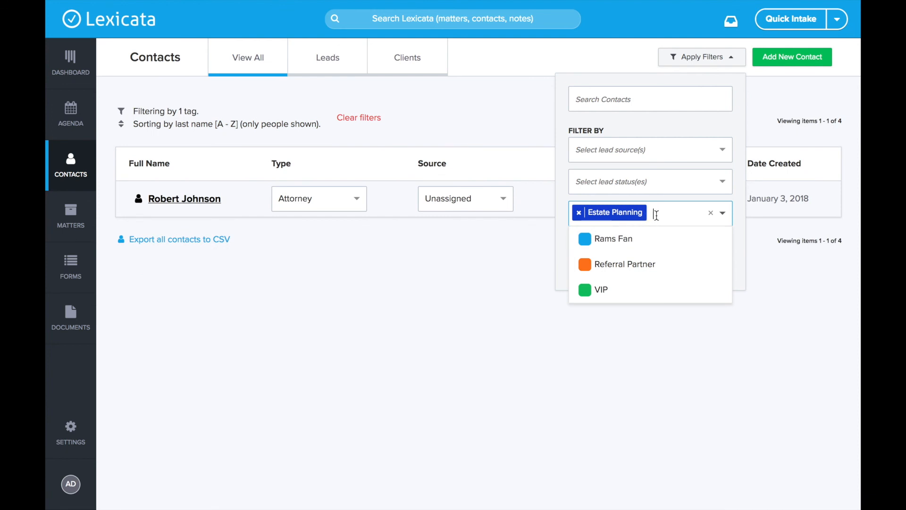
left_click(620, 272)
left_click(475, 319)
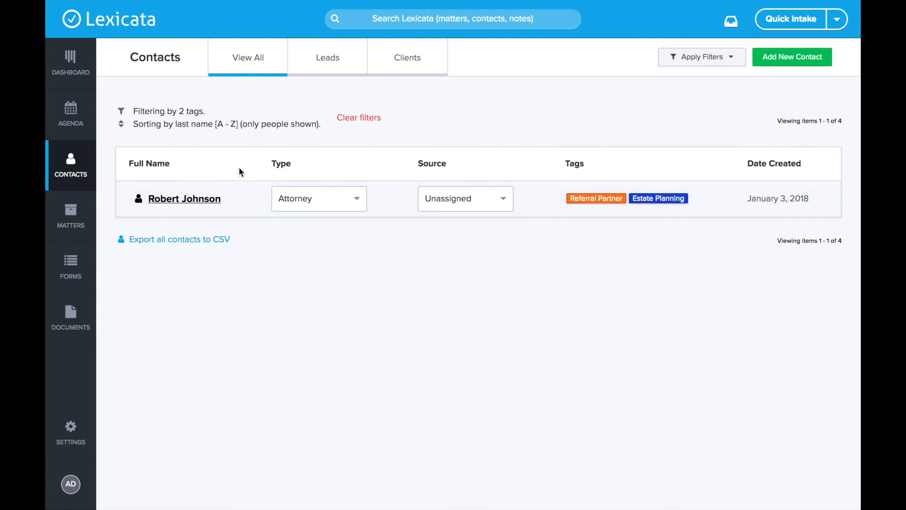
- Remove Estate Planning so only the Referral Partner tag filter remains
left_click(692, 57)
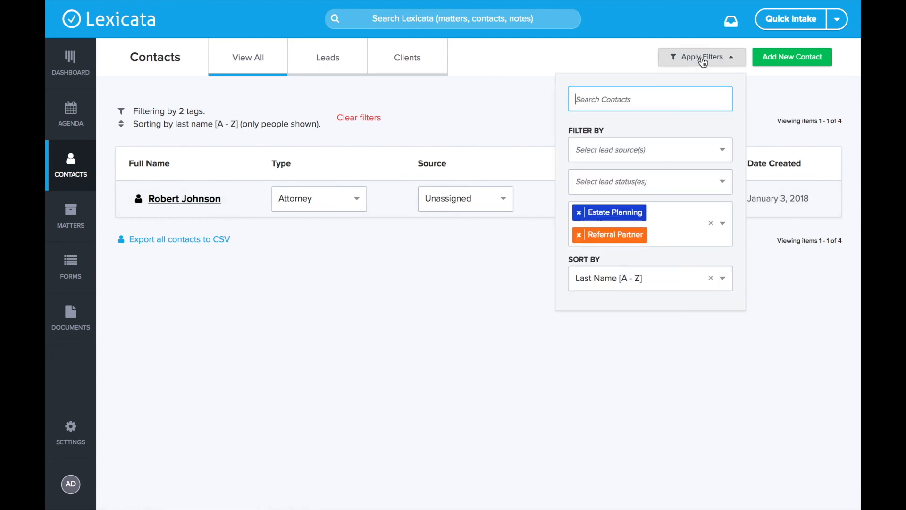
left_click(578, 212)
left_click(432, 337)
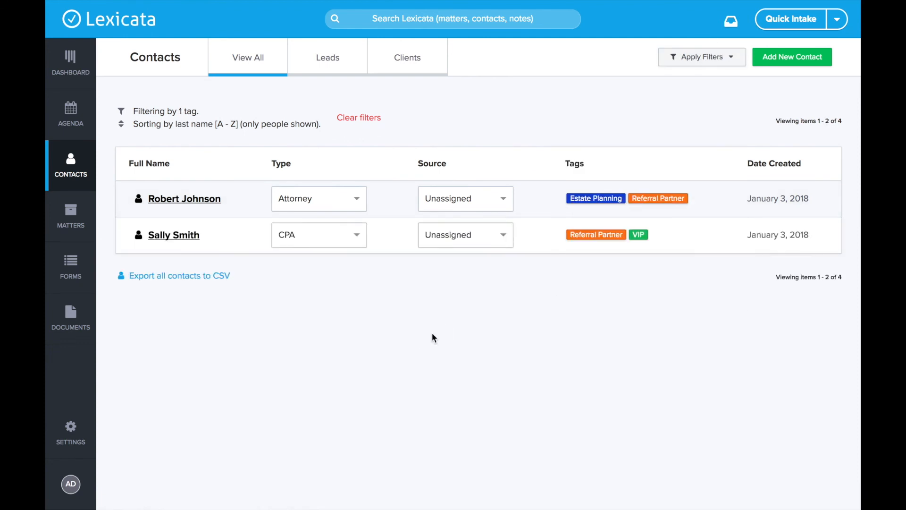